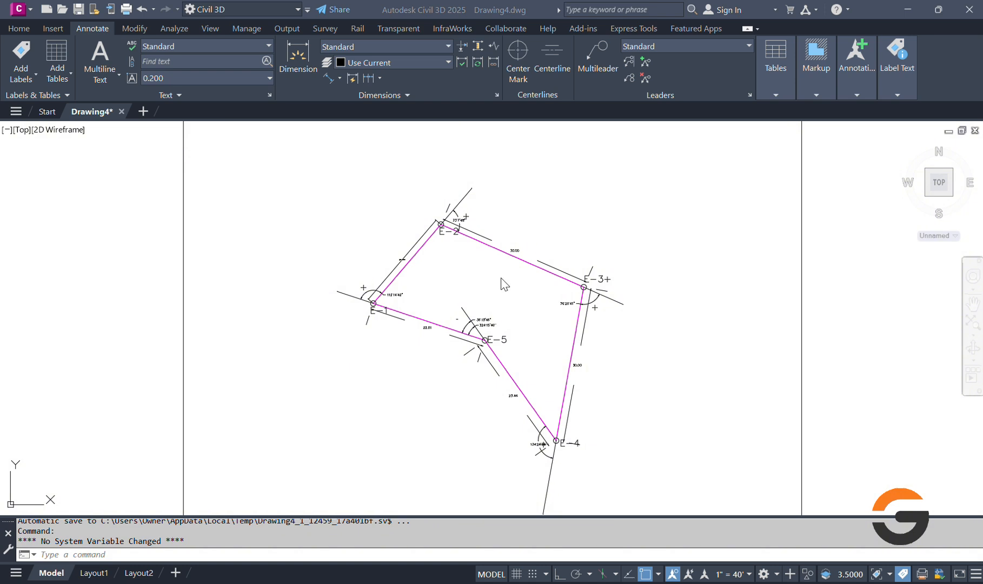
Examine the closed traverse from station E-1 to E-5, including its side lengths and the angle at each station.
scroll(397, 298, "up", 2)
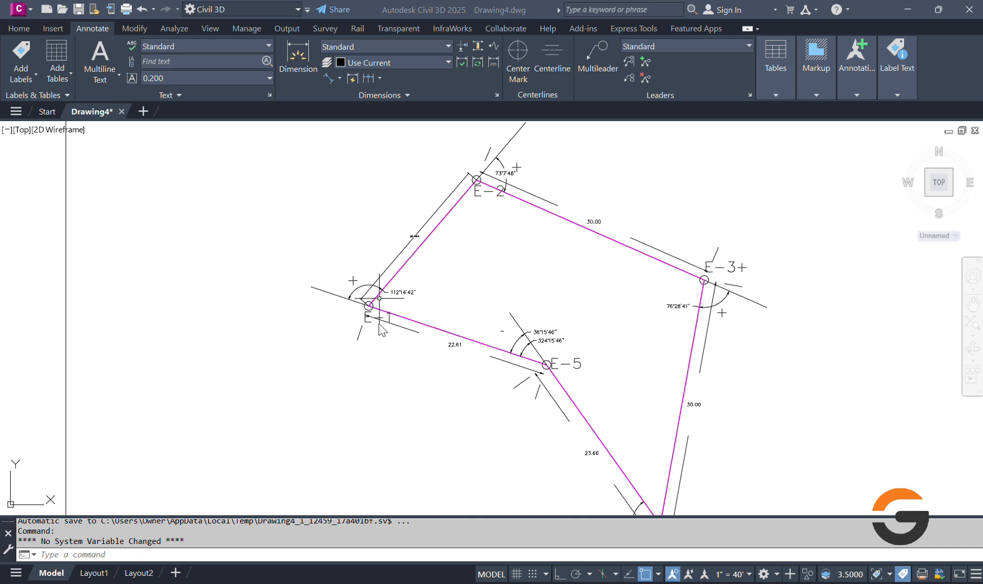
scroll(381, 330, "up", 4)
scroll(395, 270, "down", 3)
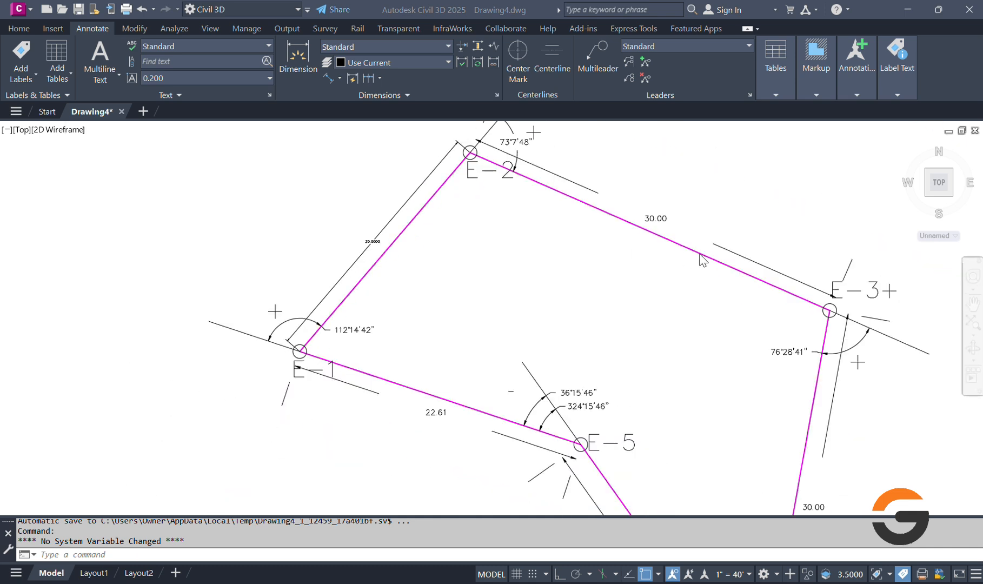
scroll(699, 254, "up", 2)
scroll(648, 270, "down", 4)
scroll(622, 325, "up", 3)
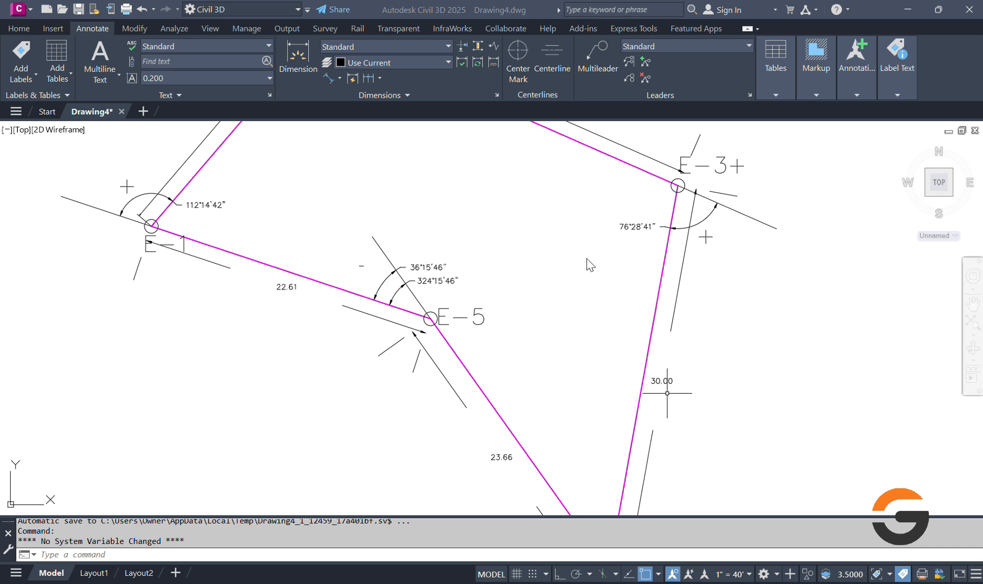
scroll(588, 264, "down", 3)
scroll(555, 390, "up", 3)
scroll(616, 393, "down", 3)
scroll(676, 224, "up", 3)
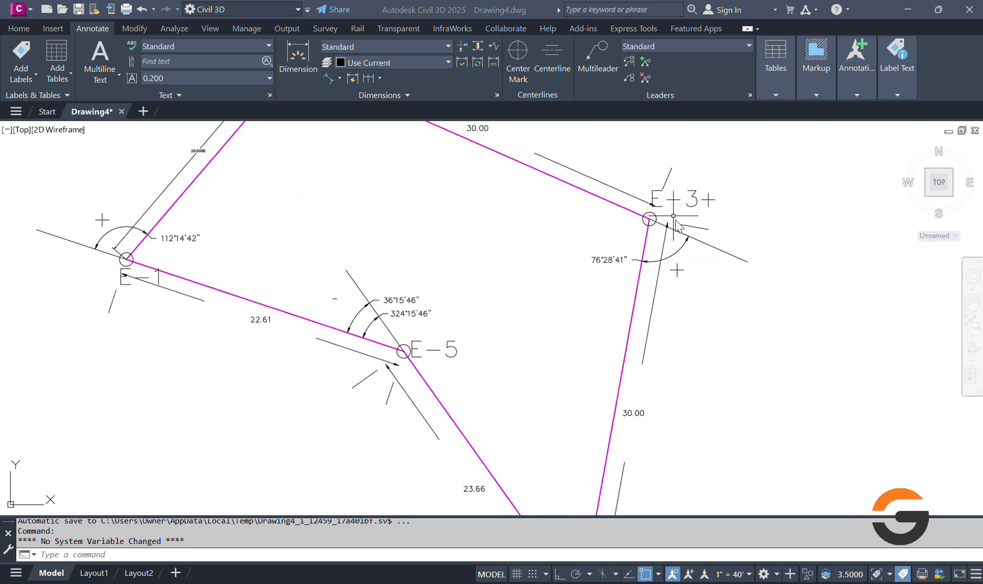
scroll(685, 243, "down", 3)
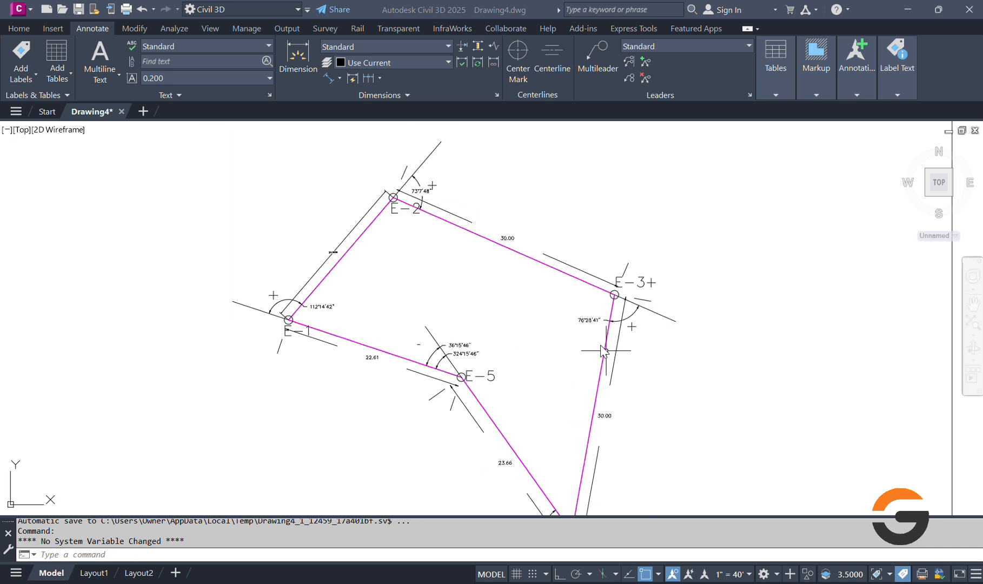
scroll(398, 203, "up", 3)
scroll(398, 212, "down", 3)
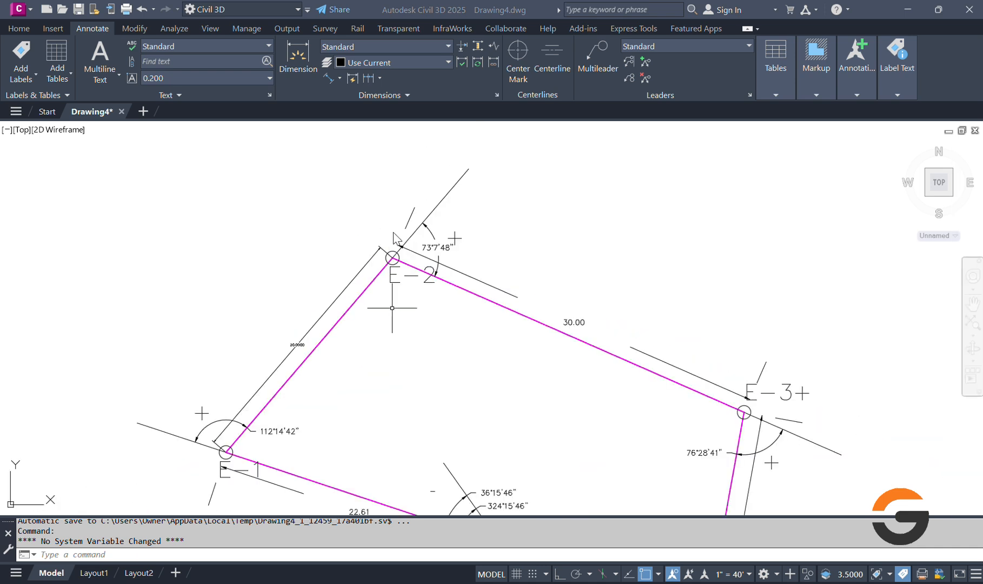
scroll(395, 281, "up", 3)
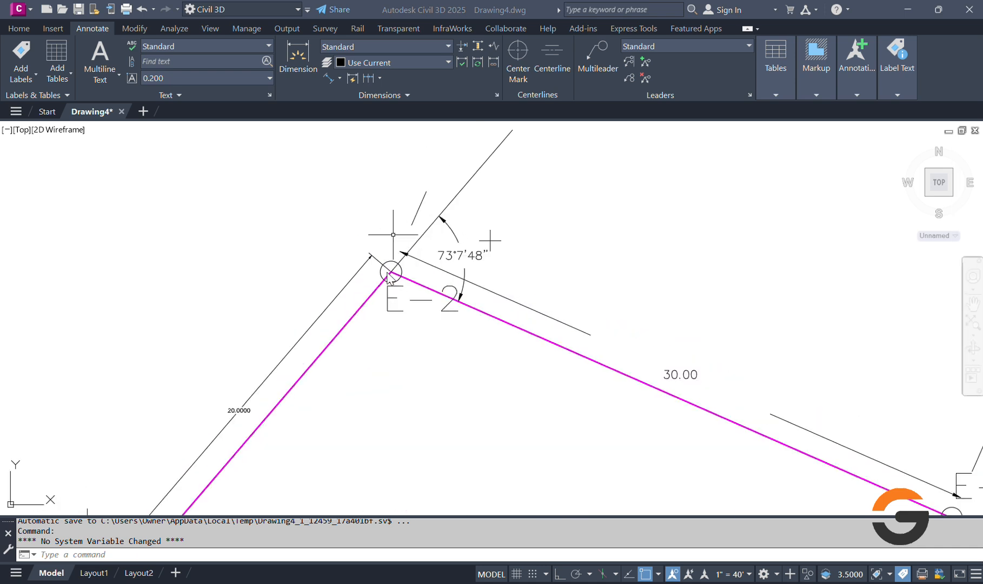
scroll(390, 276, "down", 2)
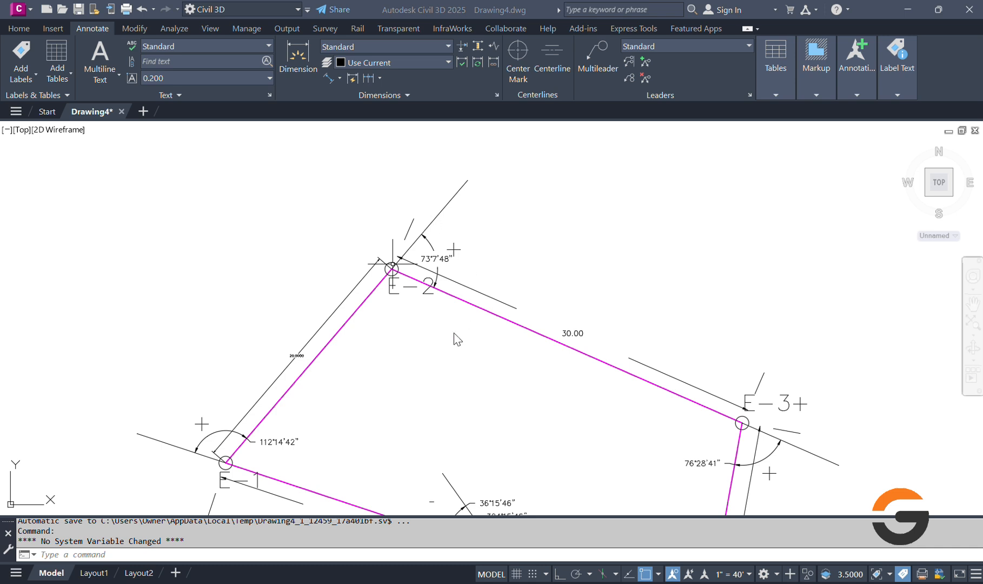
scroll(503, 238, "down", 2)
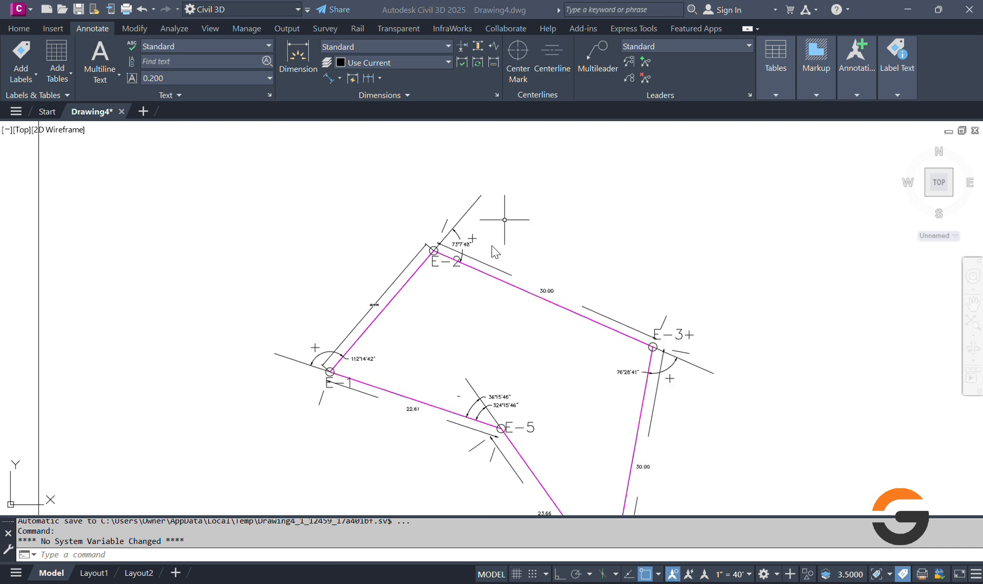
Examine the deflection angles and plus signs marked at stations E-1 and E-2 of the traverse.
scroll(383, 368, "up", 2)
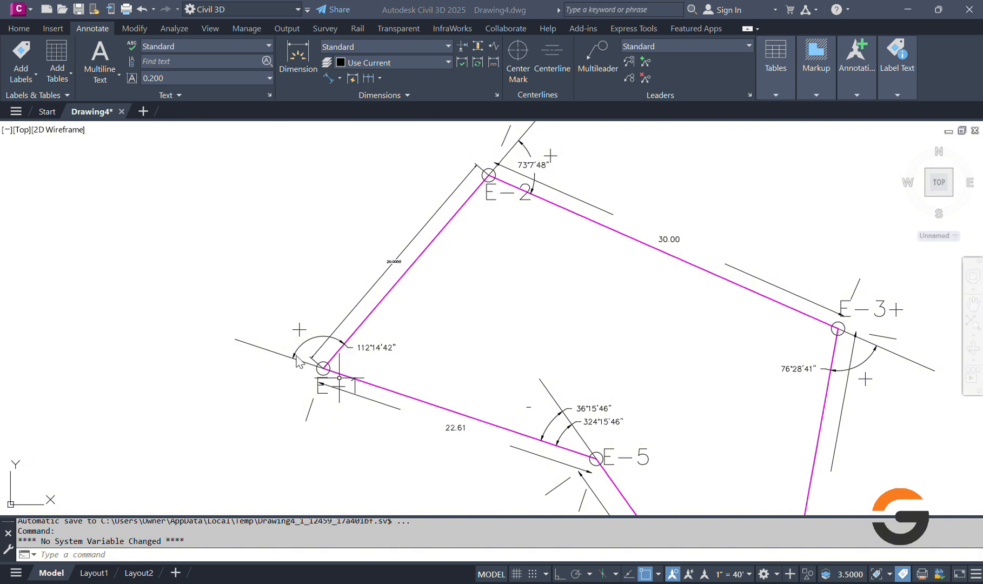
scroll(352, 350, "up", 2)
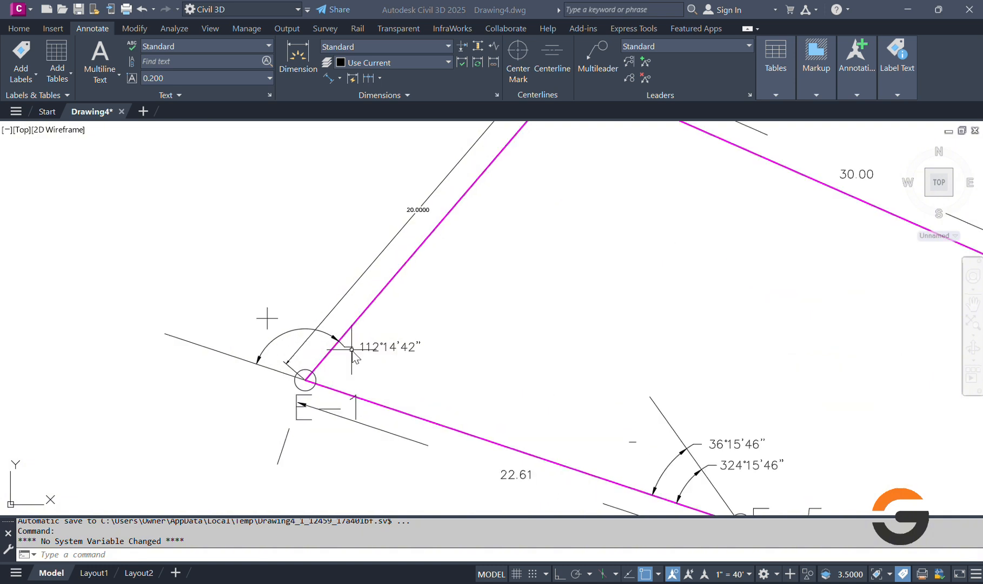
scroll(351, 350, "up", 4)
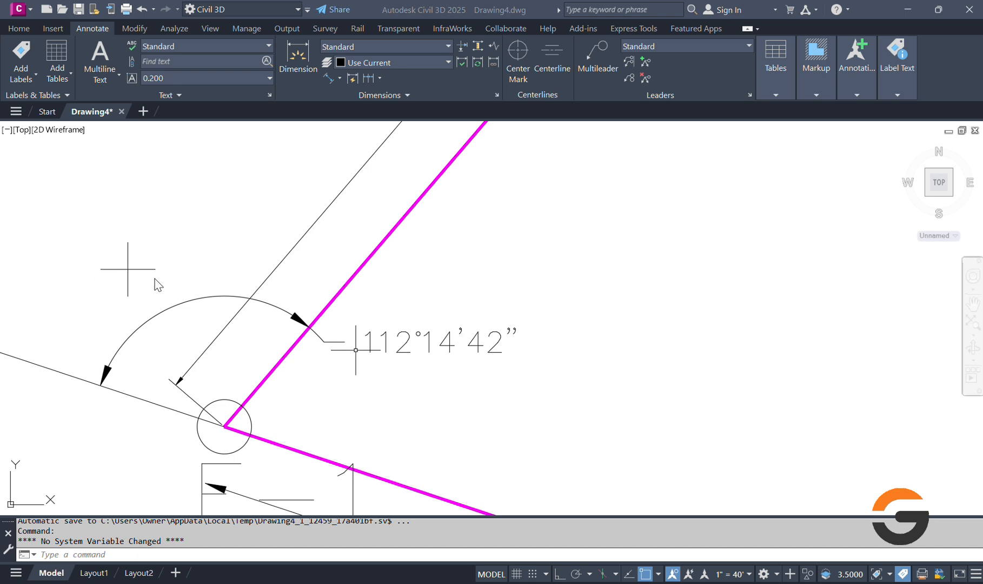
scroll(173, 346, "down", 5)
scroll(356, 164, "up", 4)
scroll(289, 310, "down", 2)
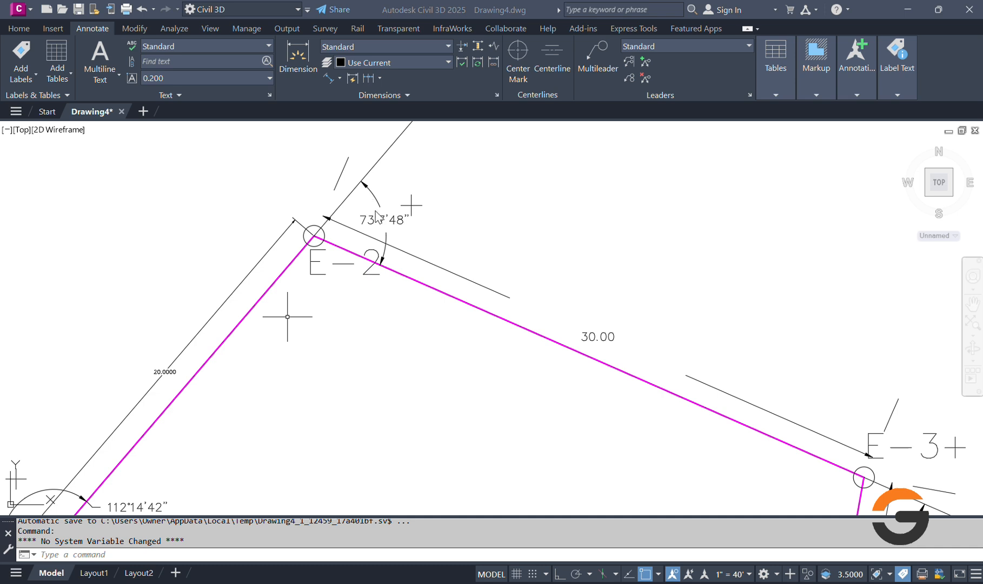
scroll(378, 259, "down", 6)
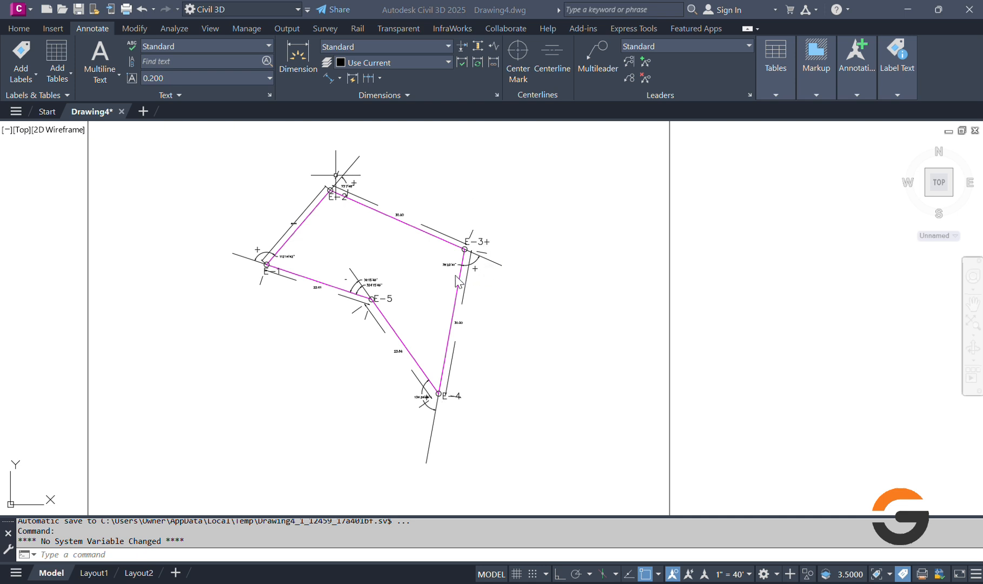
Examine the two angle annotations and the minus sign at station E-5, along with the surrounding traverse.
scroll(373, 306, "up", 8)
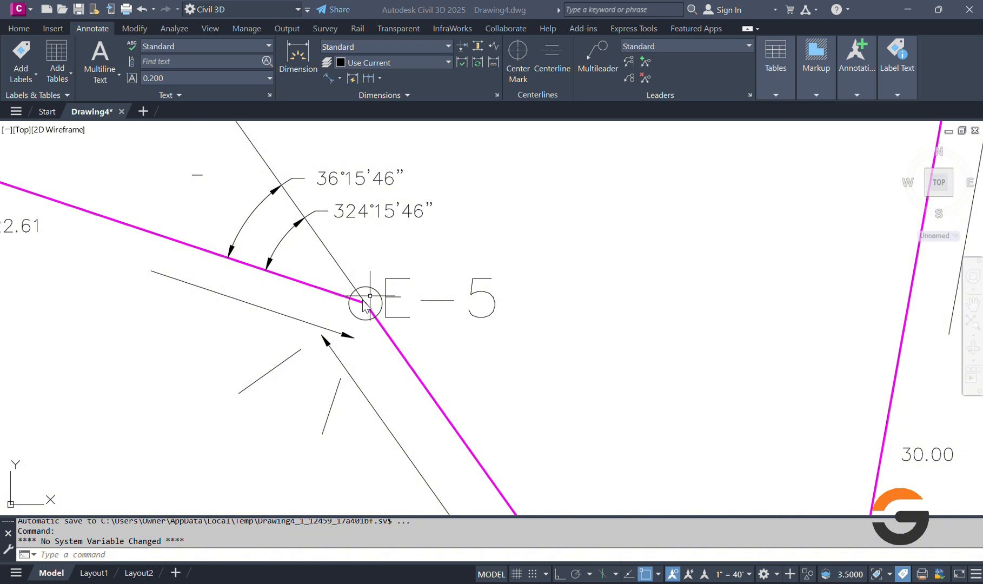
scroll(363, 307, "down", 2)
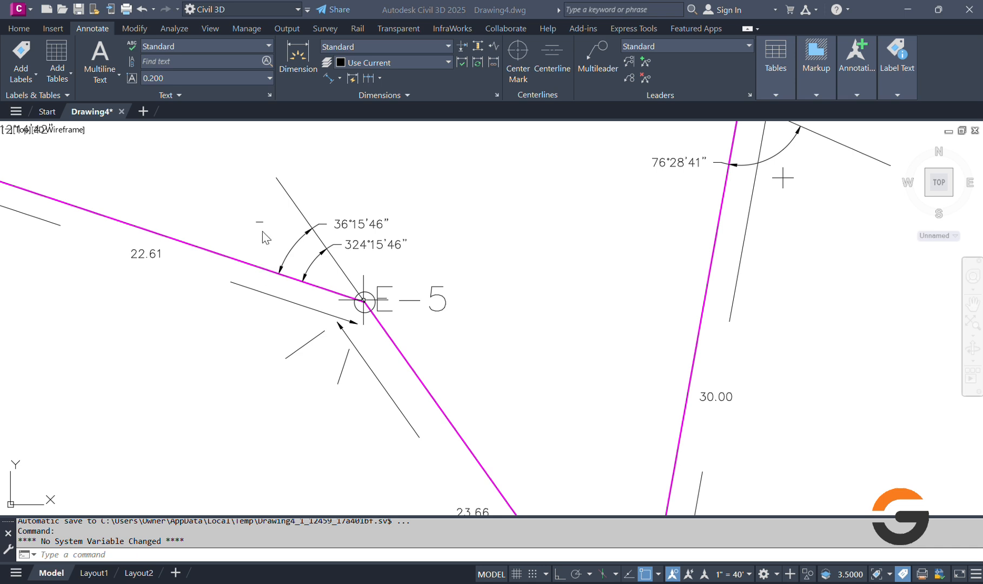
scroll(339, 242, "up", 4)
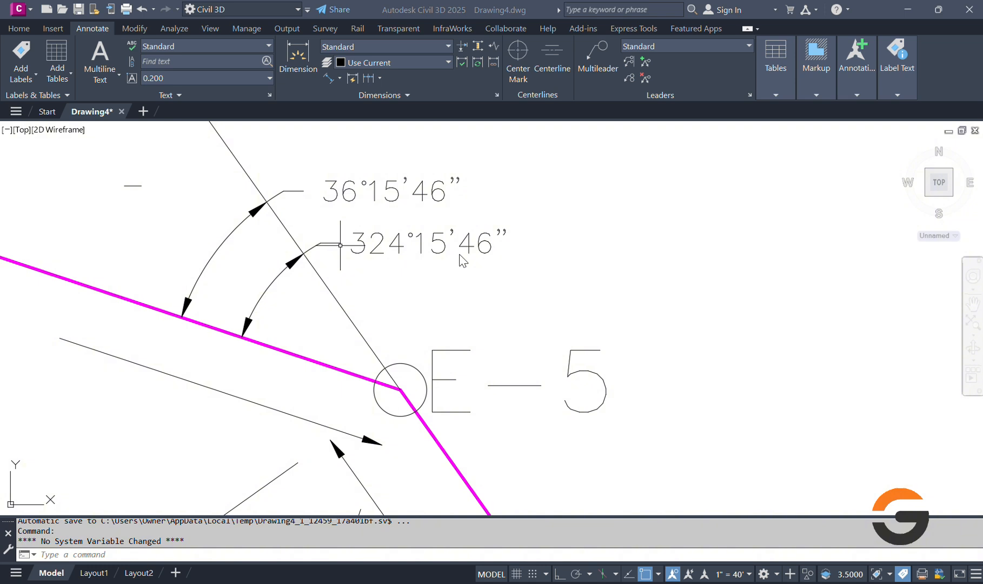
scroll(361, 282, "down", 8)
scroll(365, 175, "up", 2)
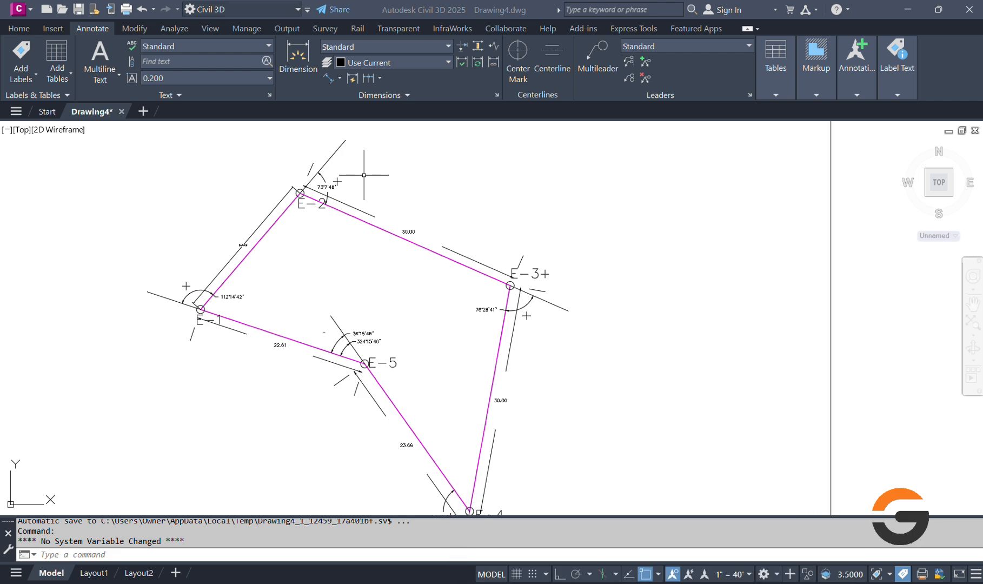
Switch to the Excel workbook "Practica 2 - Levantamiento por rodeo" and review its station and observed-angle columns for all five stations.
left_click(783, 515)
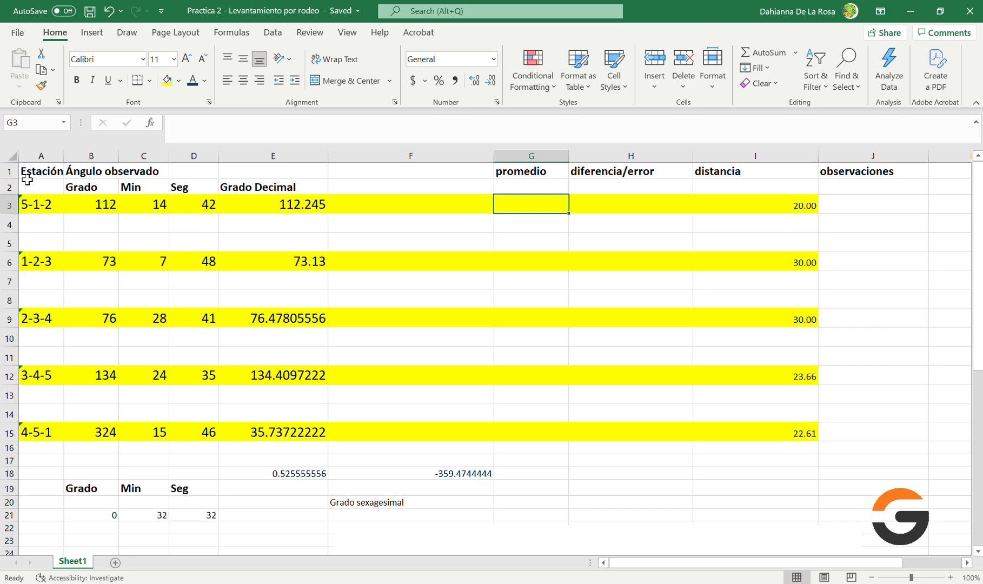
scroll(27, 180, "up", 3)
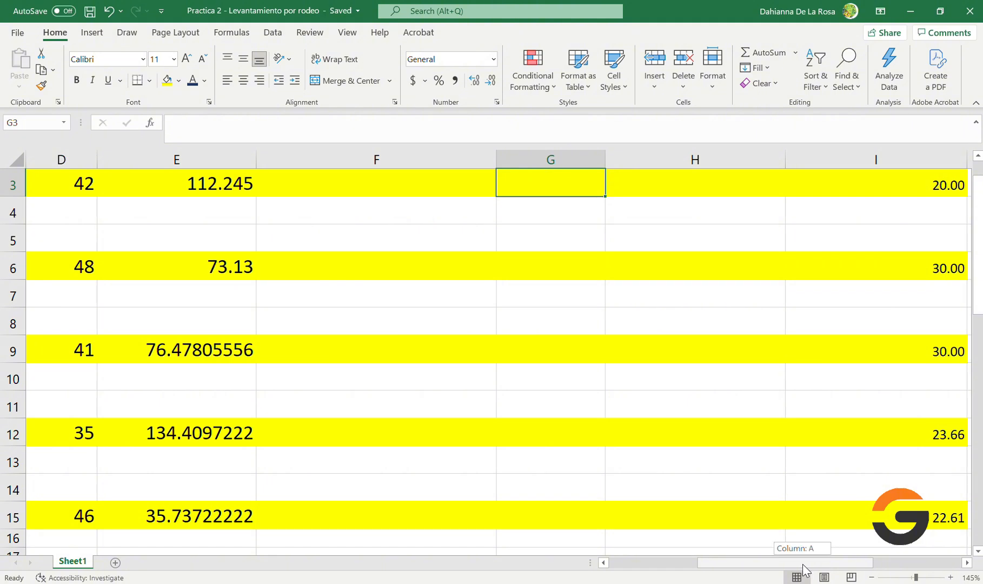
left_click_drag(804, 569, 715, 563)
scroll(241, 433, "up", 1)
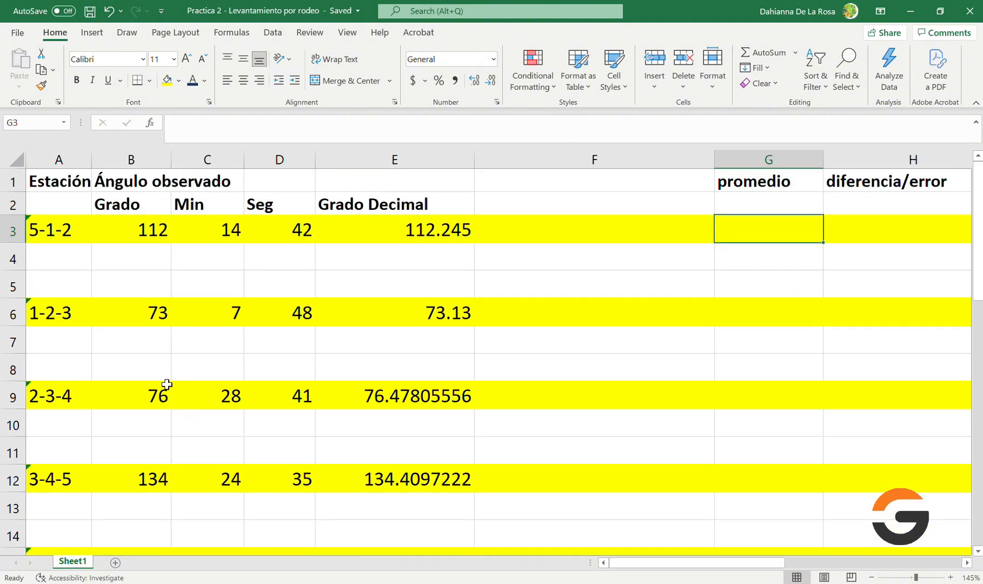
left_click(76, 232)
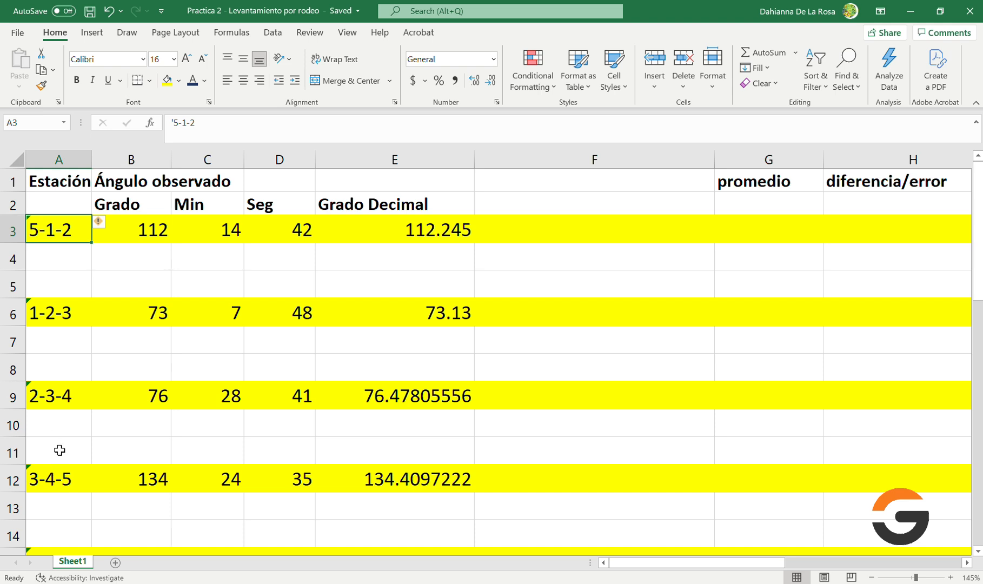
left_click_drag(128, 206, 282, 205)
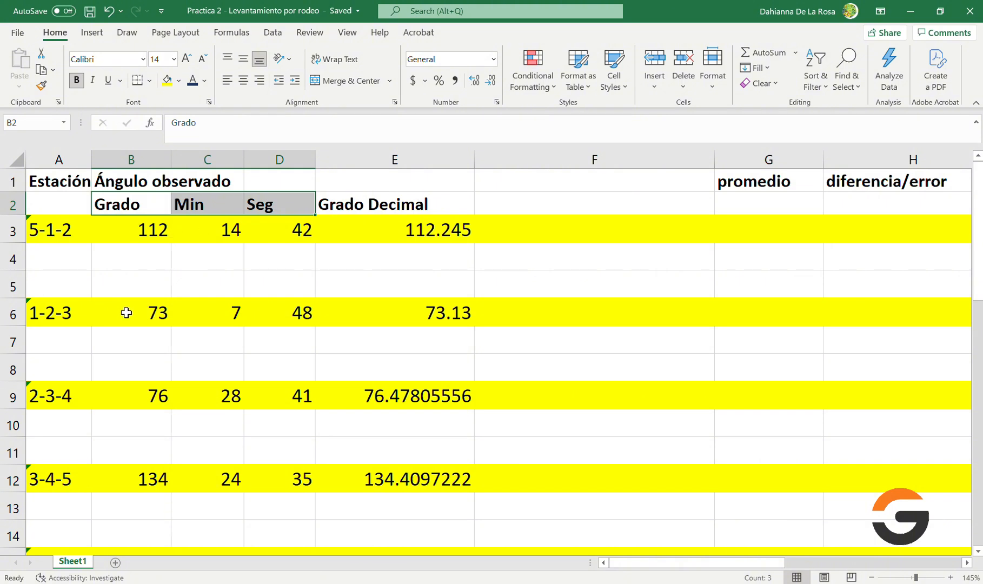
scroll(156, 409, "down", 1)
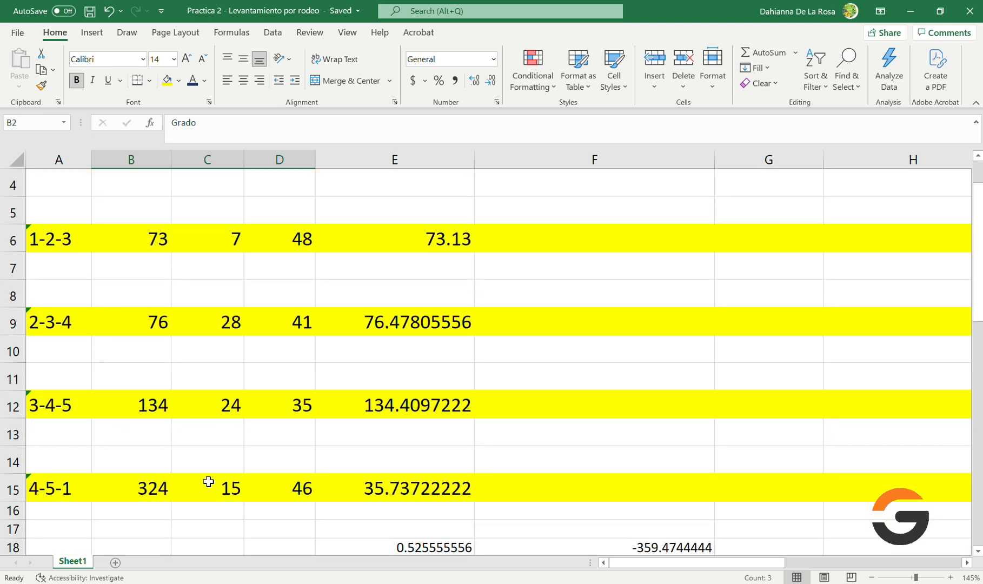
scroll(255, 380, "up", 1)
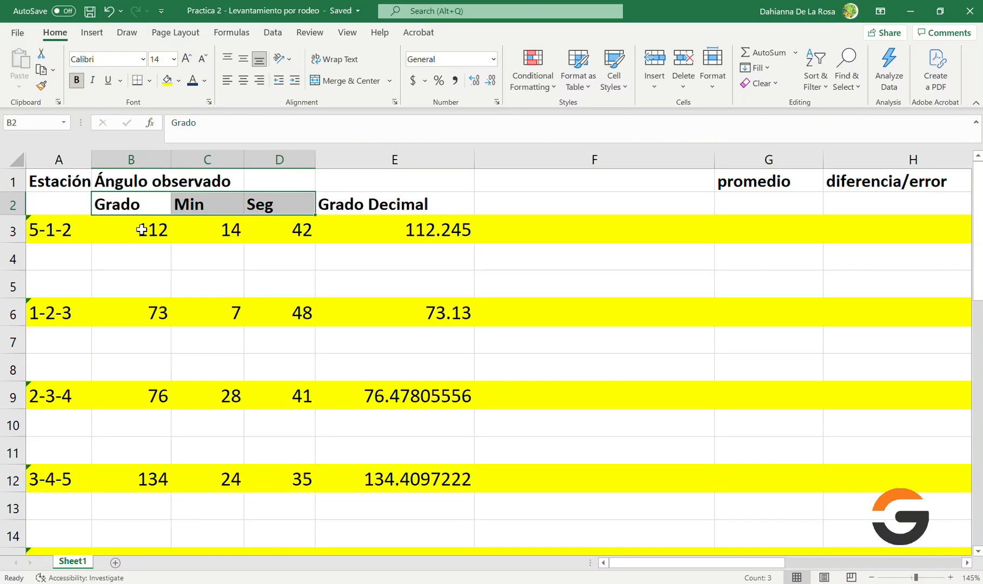
Inspect the degrees, minutes and seconds of station 5-1-2 and the blank reading cells in the row below.
left_click(144, 229)
left_click(254, 228)
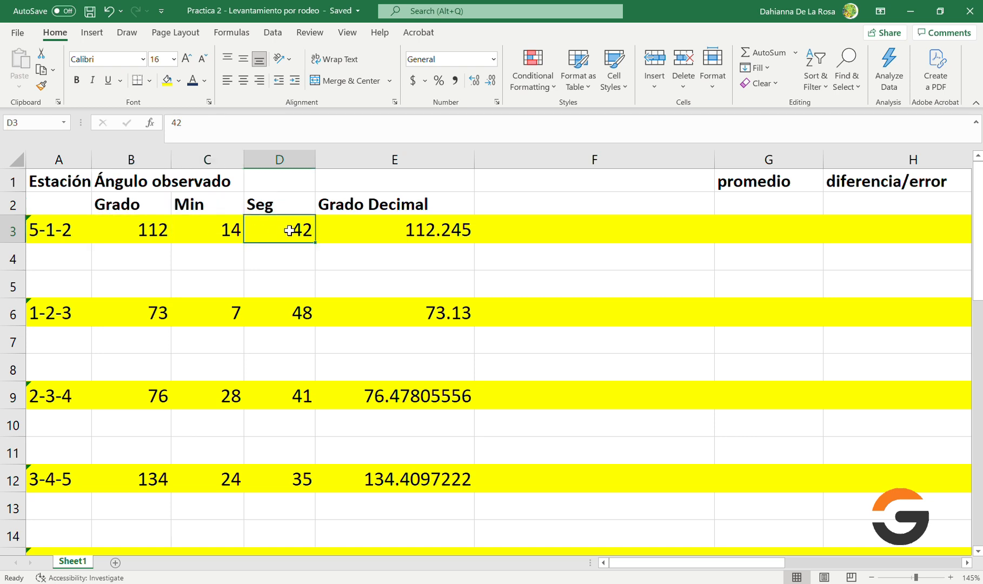
left_click(131, 251)
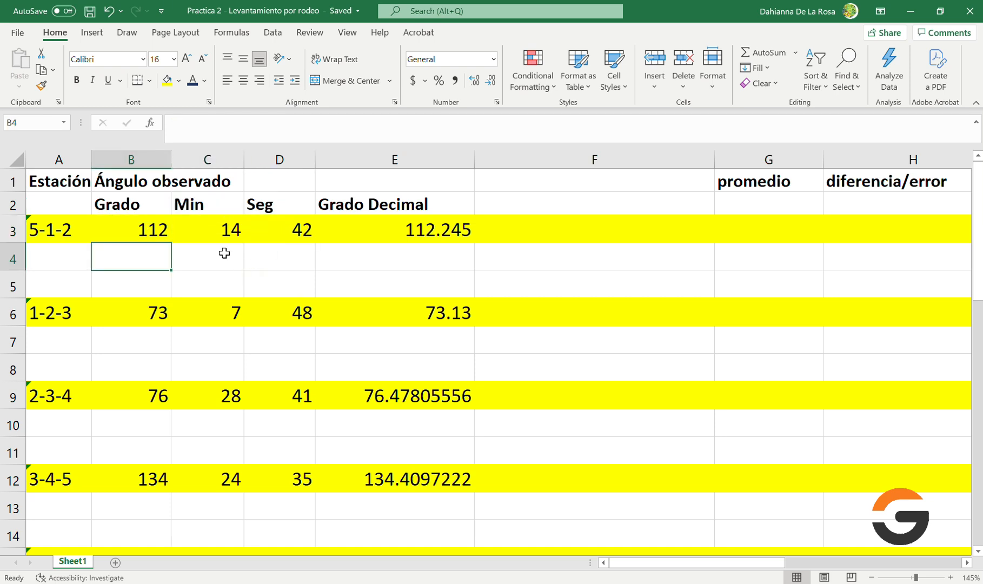
left_click(223, 256)
left_click(288, 257)
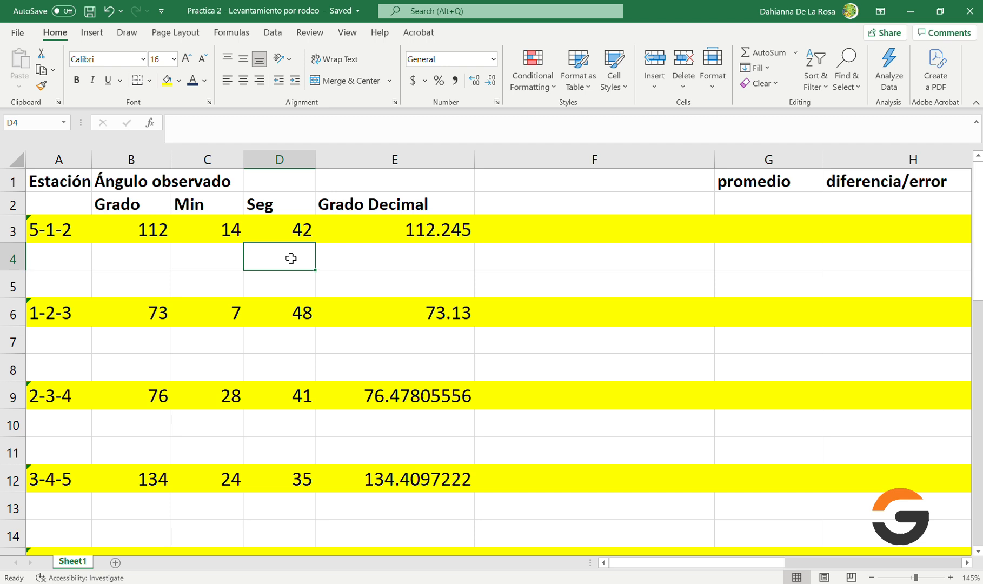
left_click(410, 258)
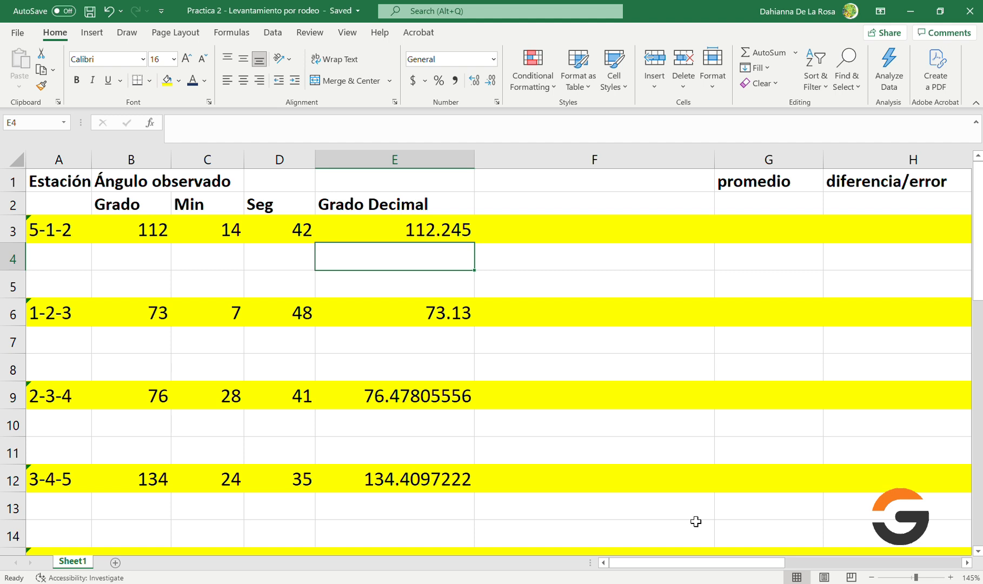
Review the promedio, diferencia/error, distancia and observaciones columns of the survey table.
left_click_drag(714, 562, 780, 572)
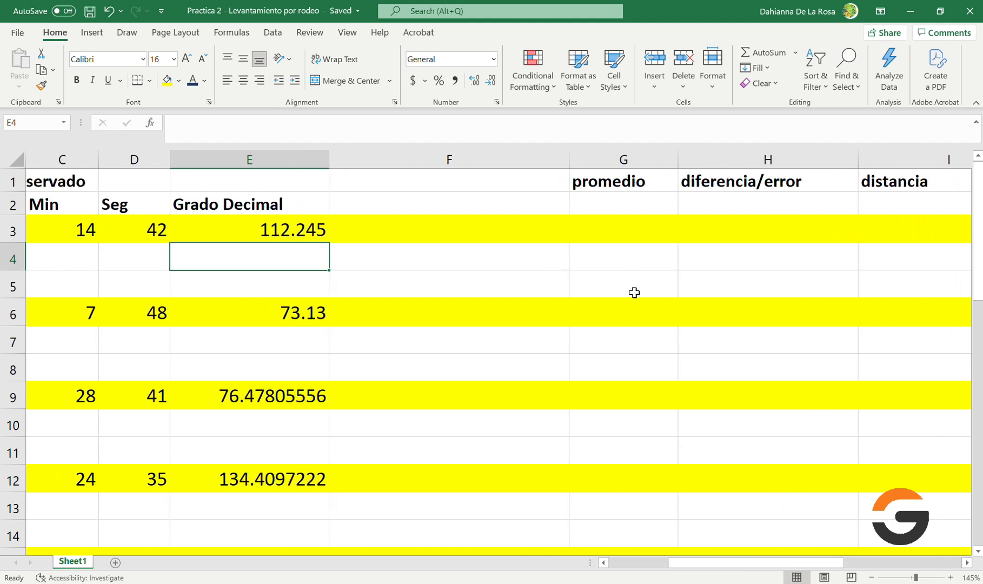
left_click(625, 232)
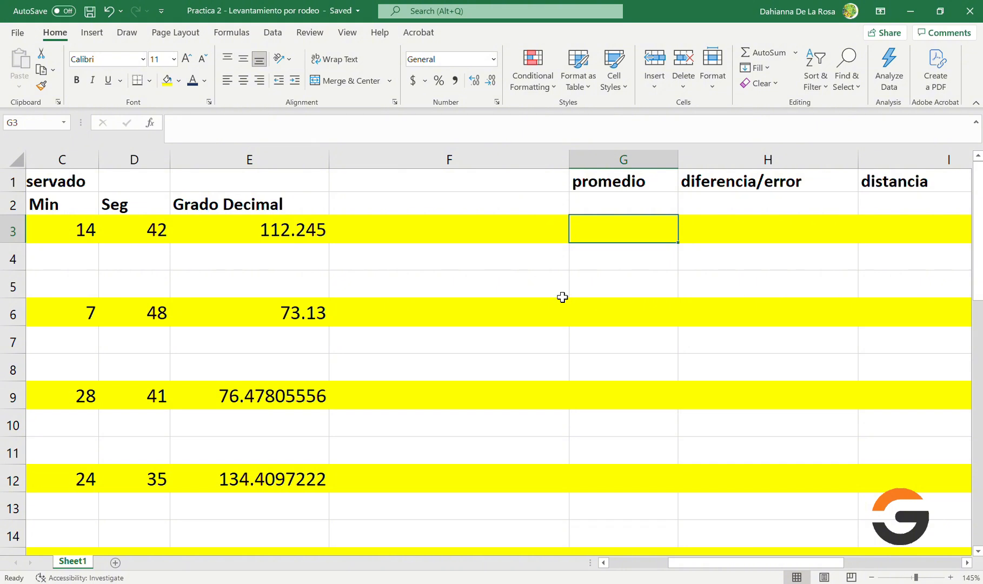
left_click(789, 223)
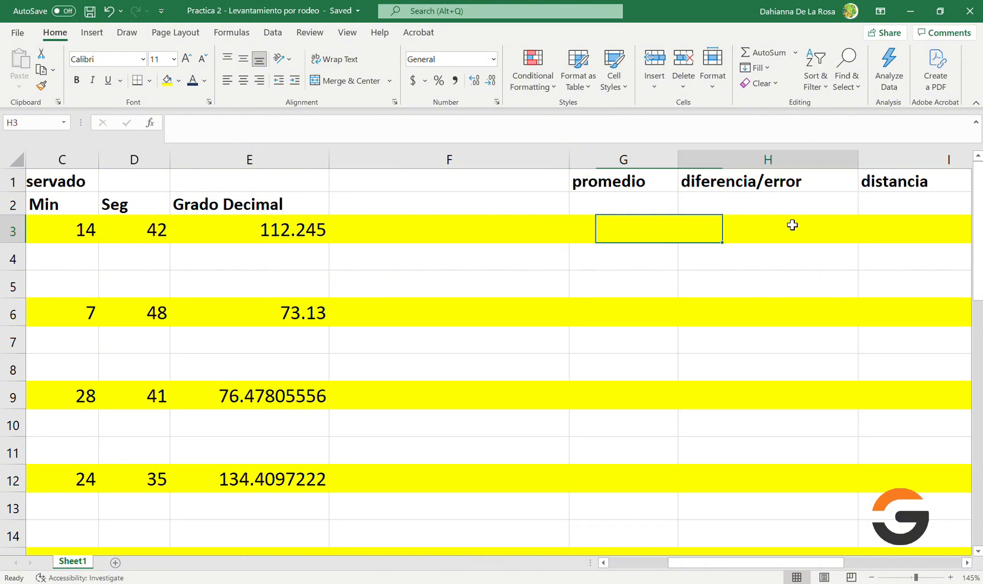
key("Right")
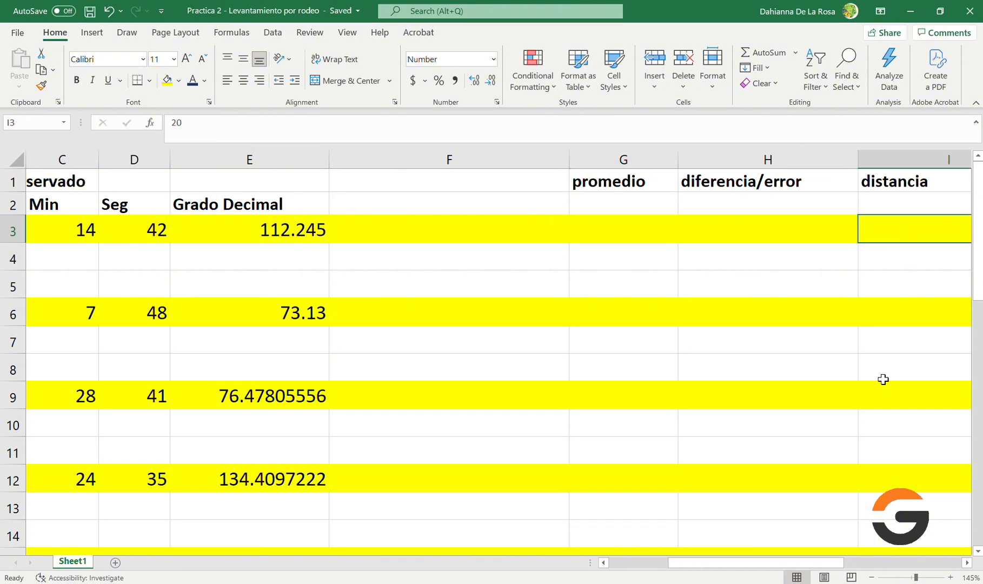
left_click_drag(832, 562, 924, 562)
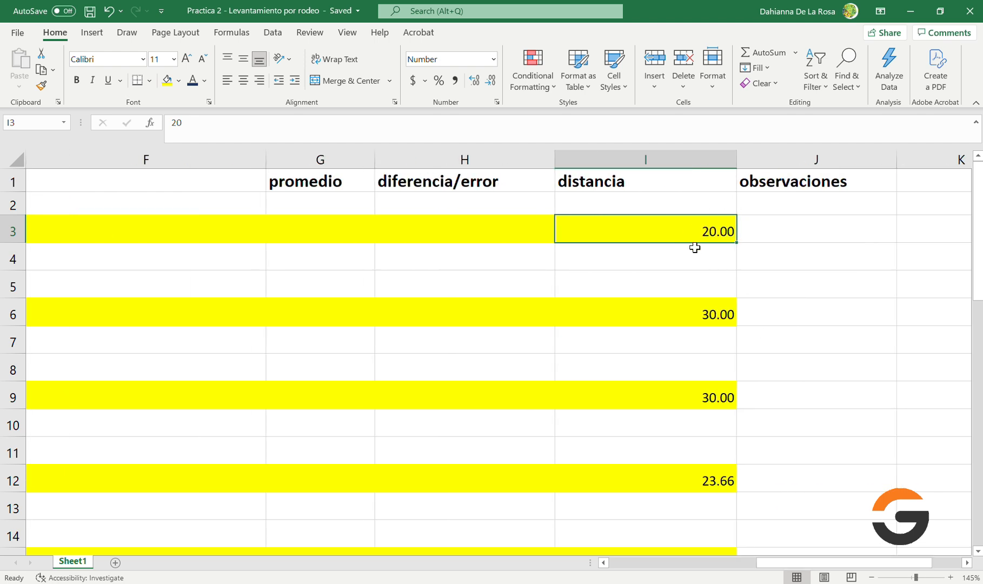
left_click_drag(811, 562, 662, 565)
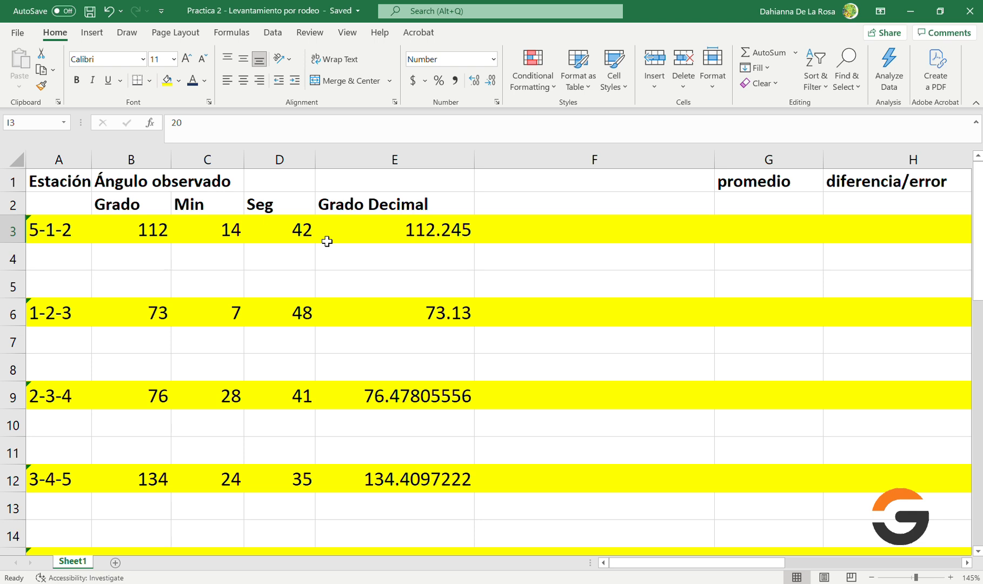
Inspect the decimal-degree cell of station 5-1-2 along with its degrees, minutes and seconds cells.
left_click(405, 225)
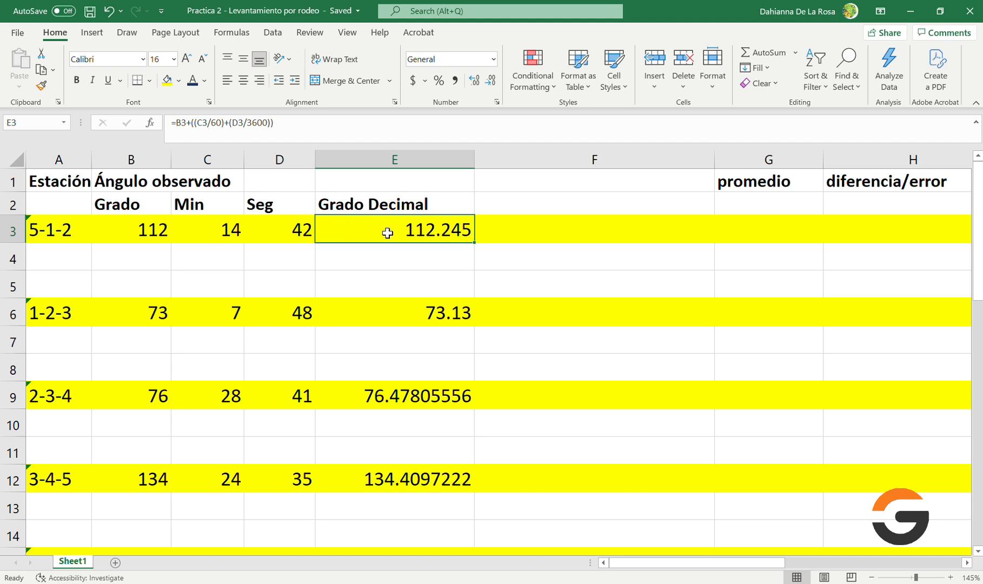
left_click(168, 227)
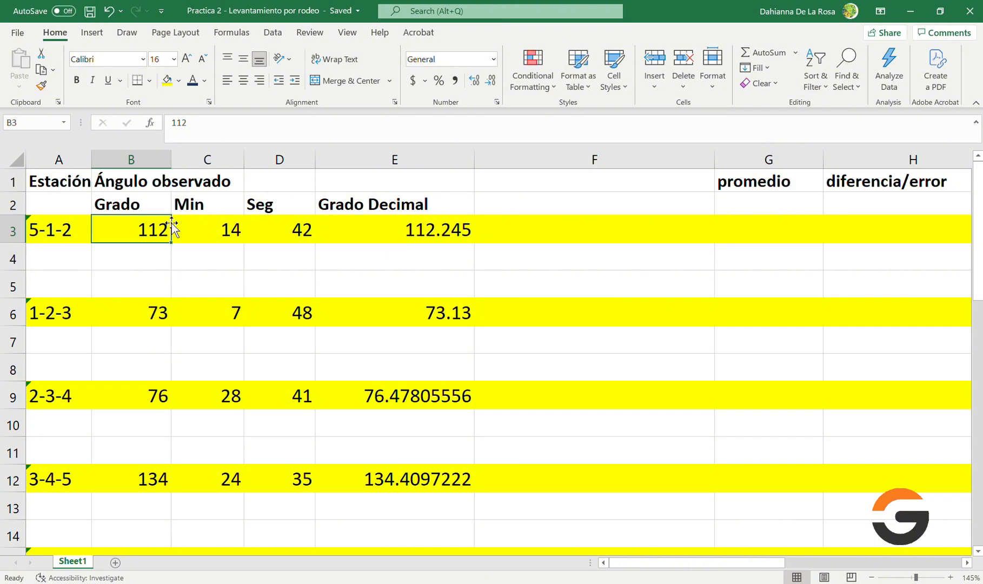
left_click(225, 227)
left_click(287, 229)
left_click(228, 225)
left_click(144, 227)
left_click(200, 231)
left_click(311, 231)
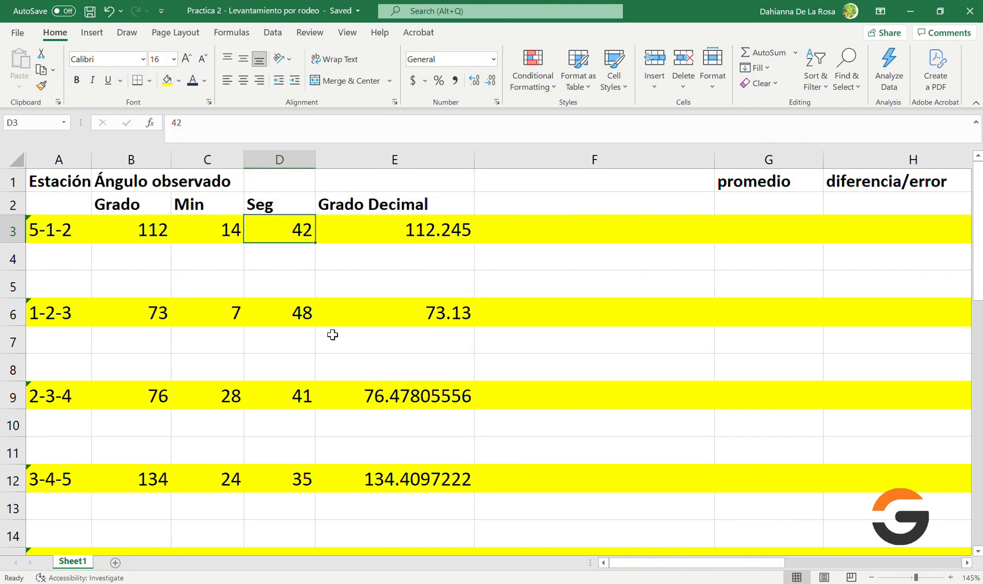
Examine the decimal-degree formulas of stations 5-1-2 and 1-2-3, including the B3 reference in the first one.
double_click(387, 229)
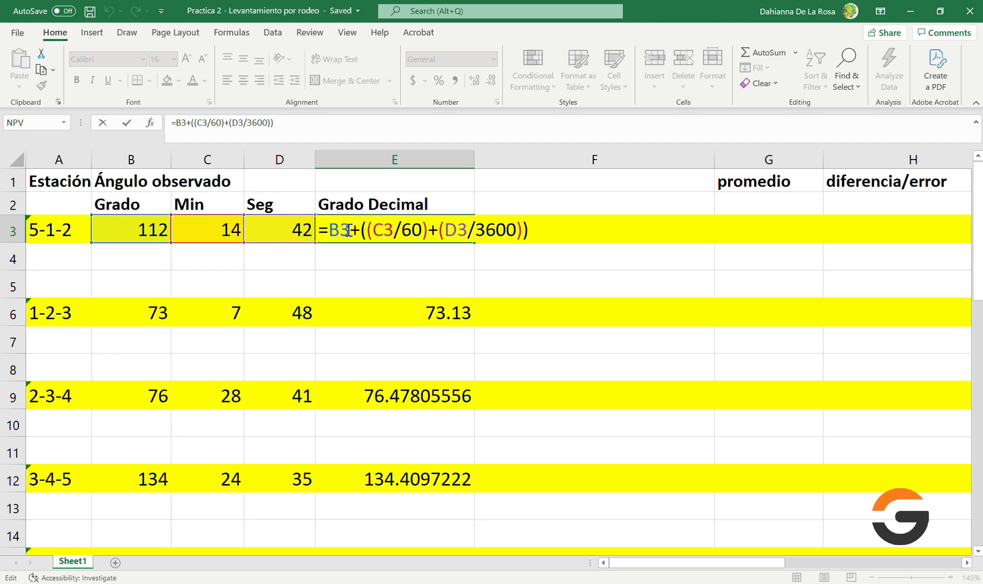
left_click_drag(350, 230, 335, 230)
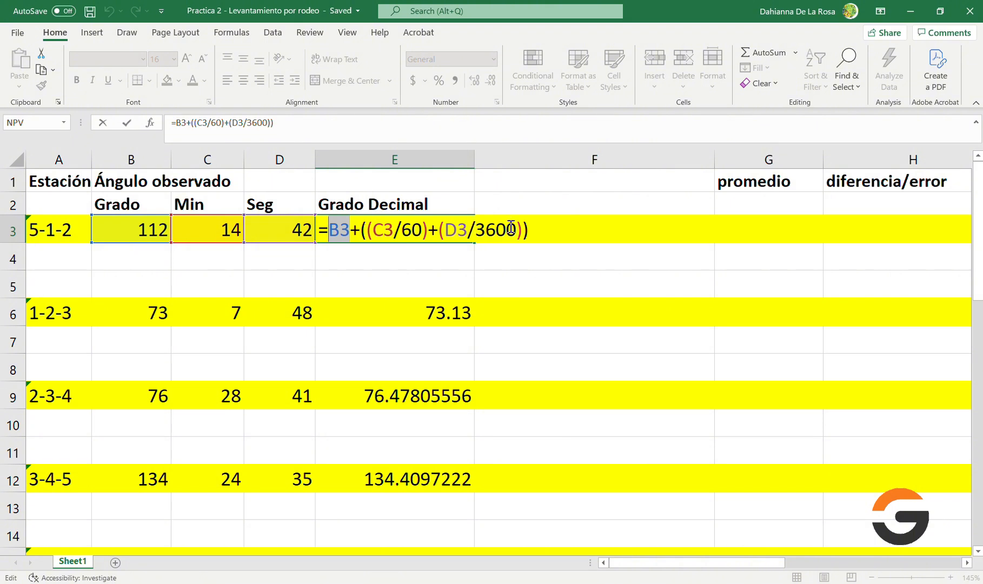
key("Return")
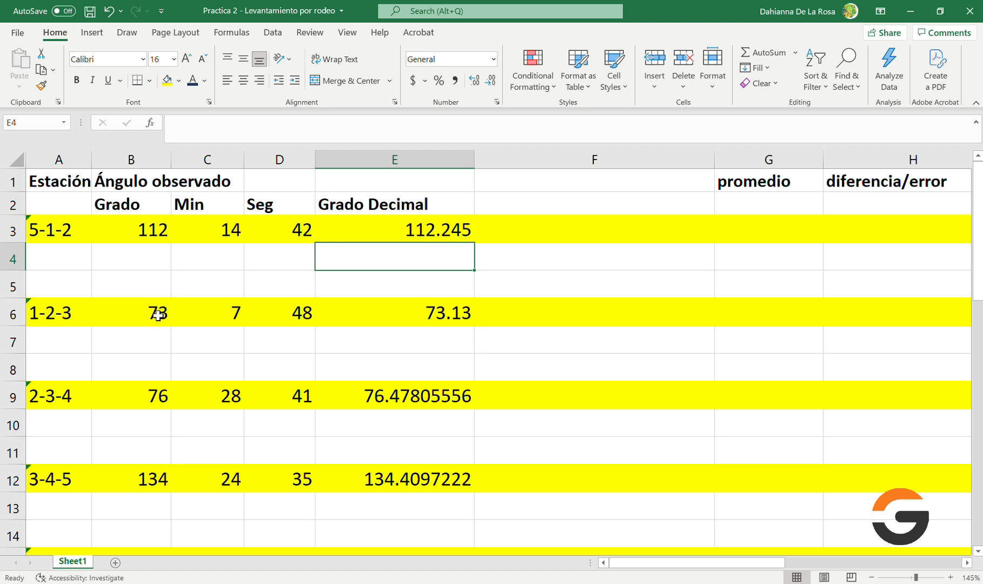
double_click(434, 313)
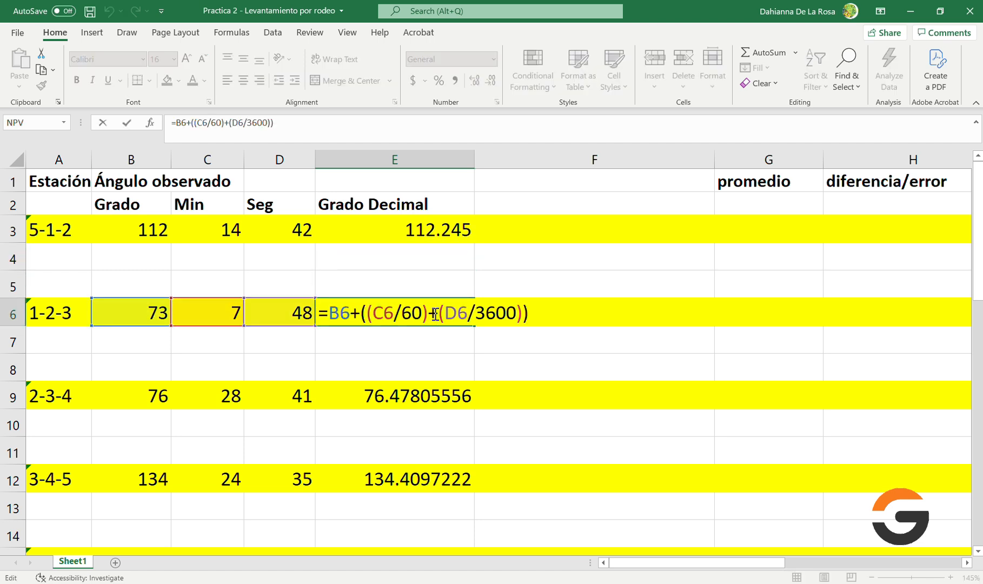
key("Return")
Review the decimal degrees of the remaining stations and examine the formula in cell E15 for station 4-5-1.
scroll(434, 313, "down", 2)
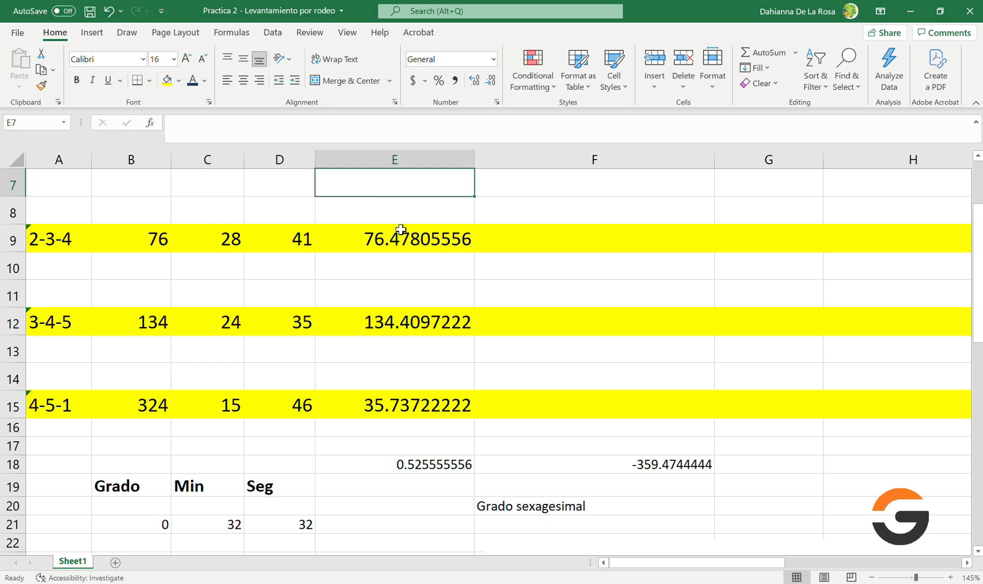
scroll(402, 227, "up", 1)
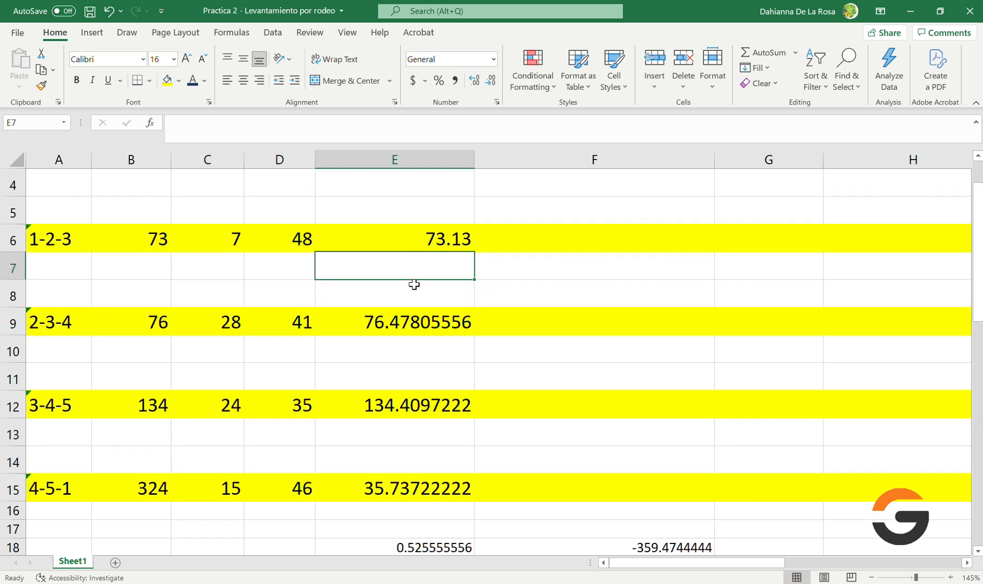
scroll(410, 287, "down", 2)
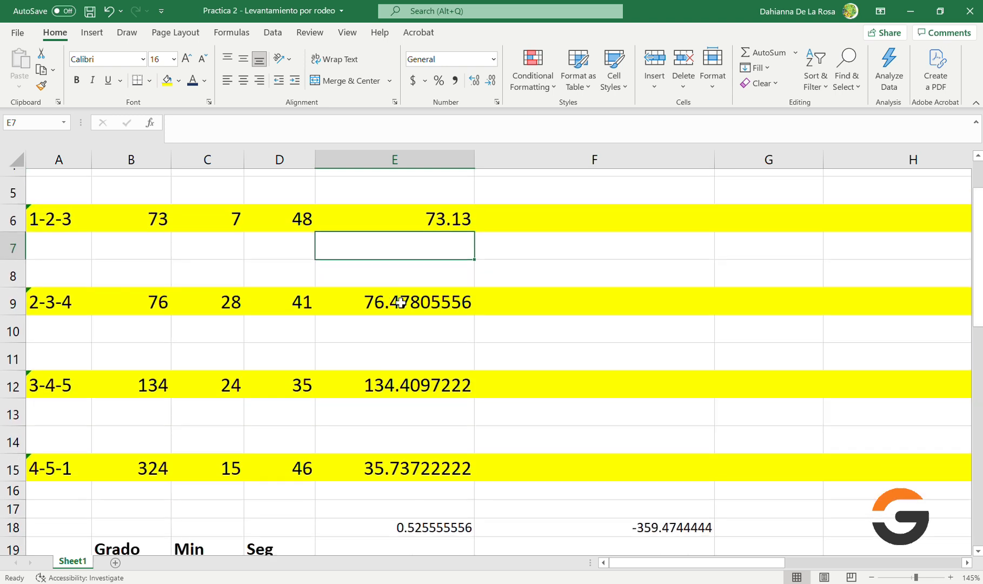
scroll(403, 306, "up", 1)
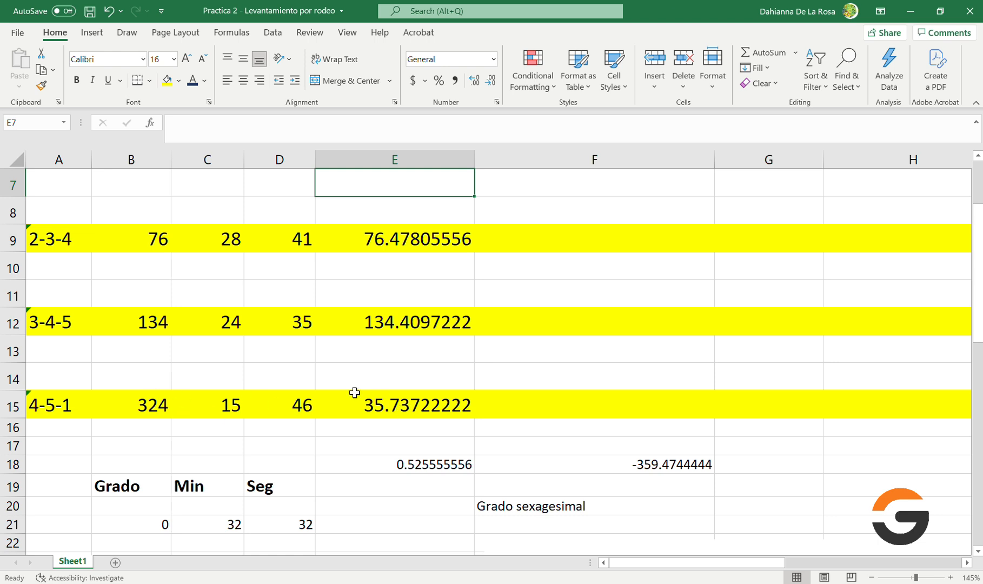
double_click(399, 408)
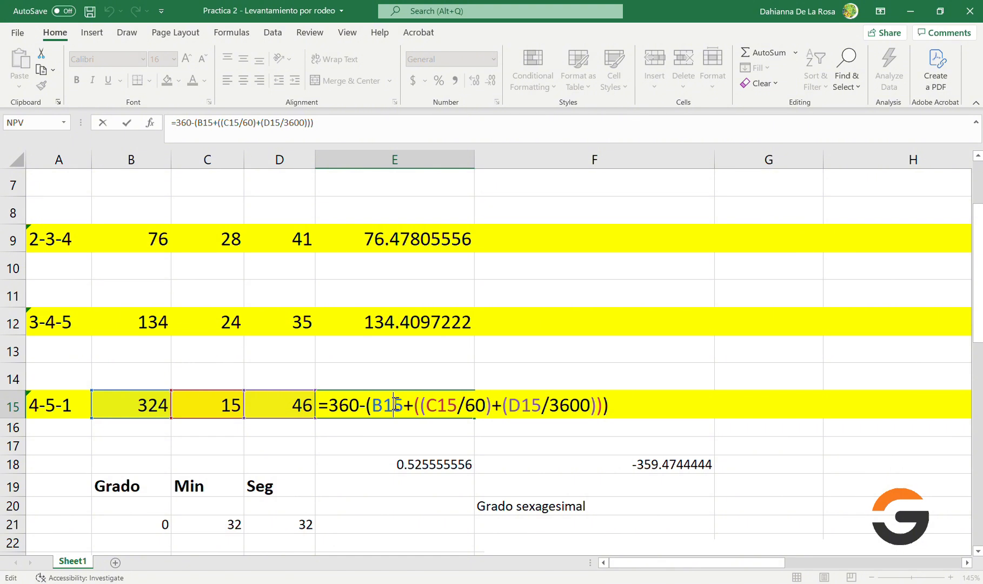
key("Return")
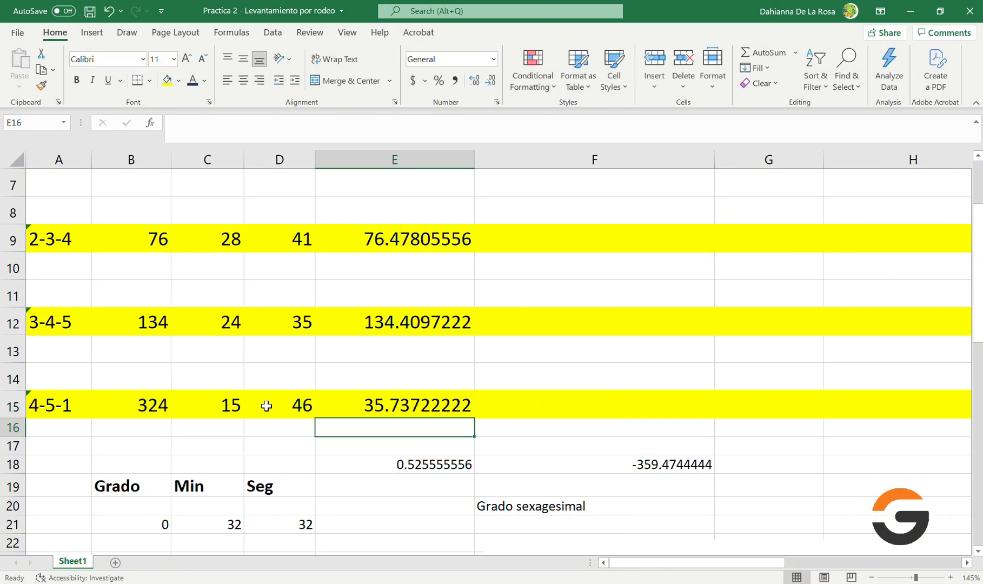
Rewrite the decimal-degree formula of station 4-5-1 in E15 as =360-B15+(C15/60)+(D15/3600) and check it.
double_click(387, 405)
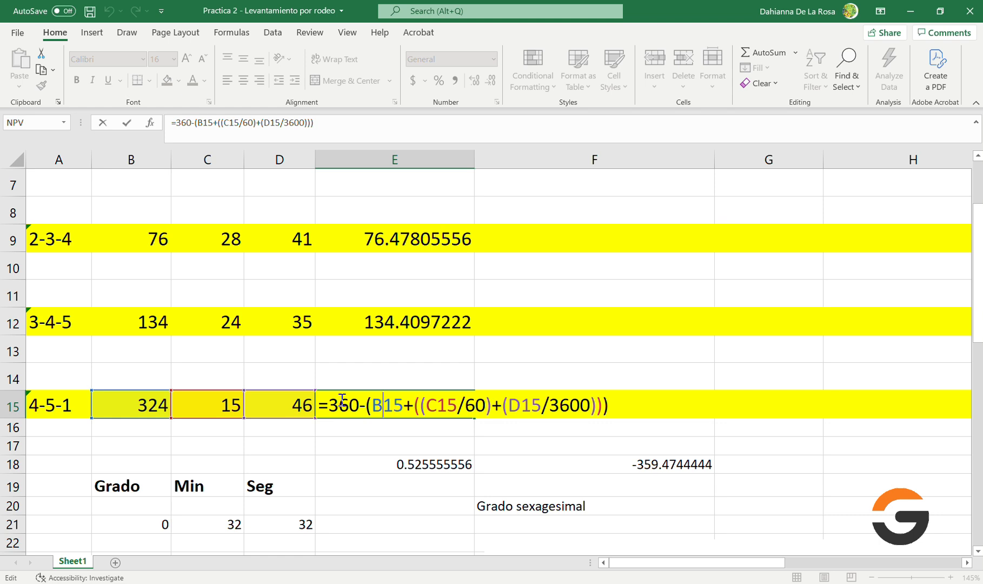
left_click_drag(337, 403, 350, 404)
key("Return")
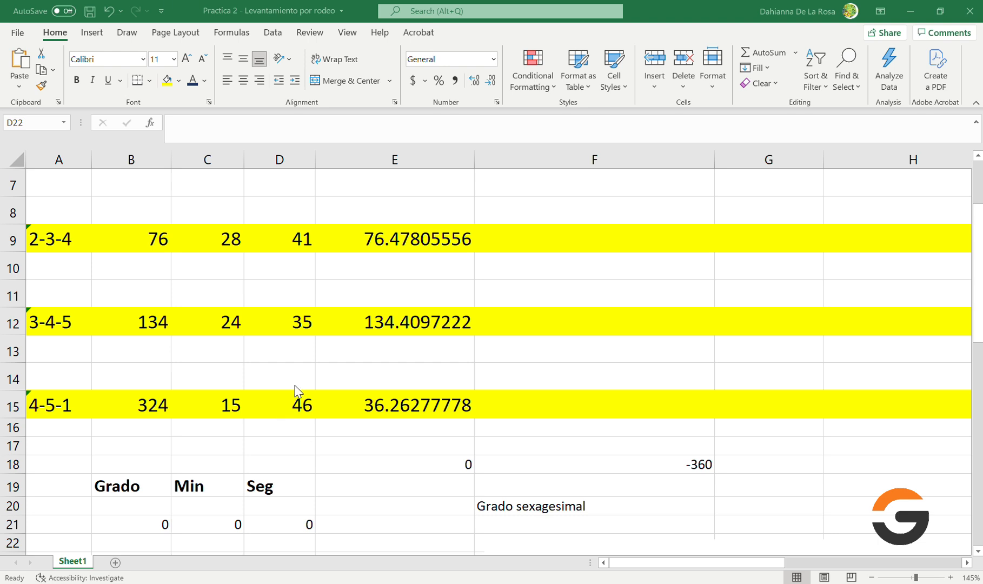
double_click(365, 409)
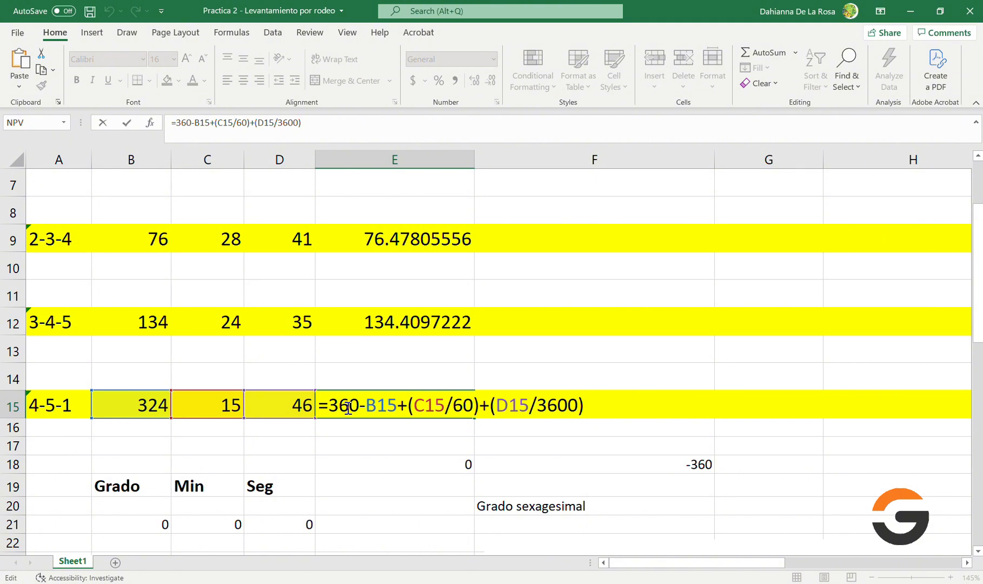
key("Return")
Inspect the Grado, Min and Seg closure cells in row 21 and the "Grado sexagesimal" label in F20.
left_click_drag(134, 524, 291, 525)
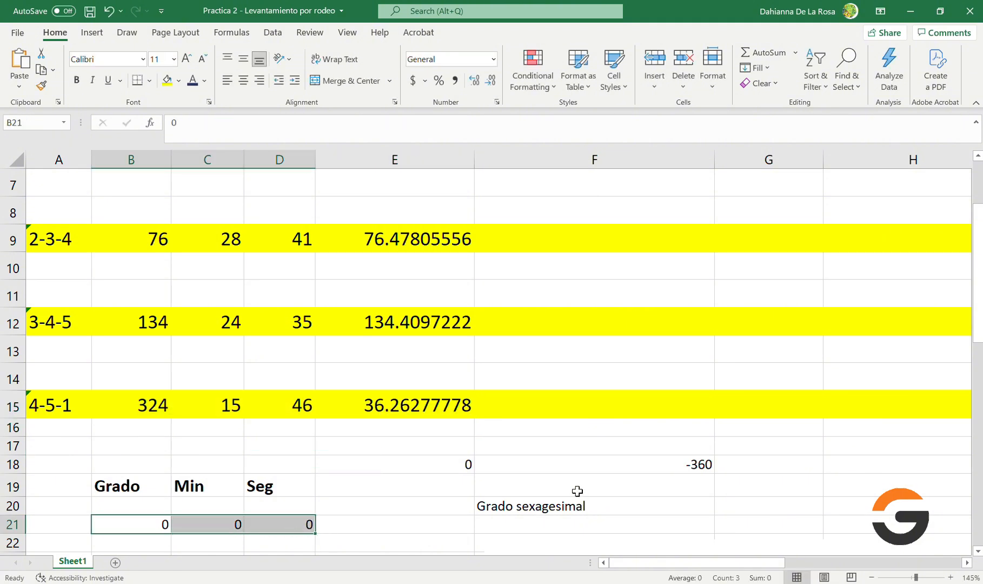
scroll(527, 439, "down", 3)
scroll(527, 439, "up", 1)
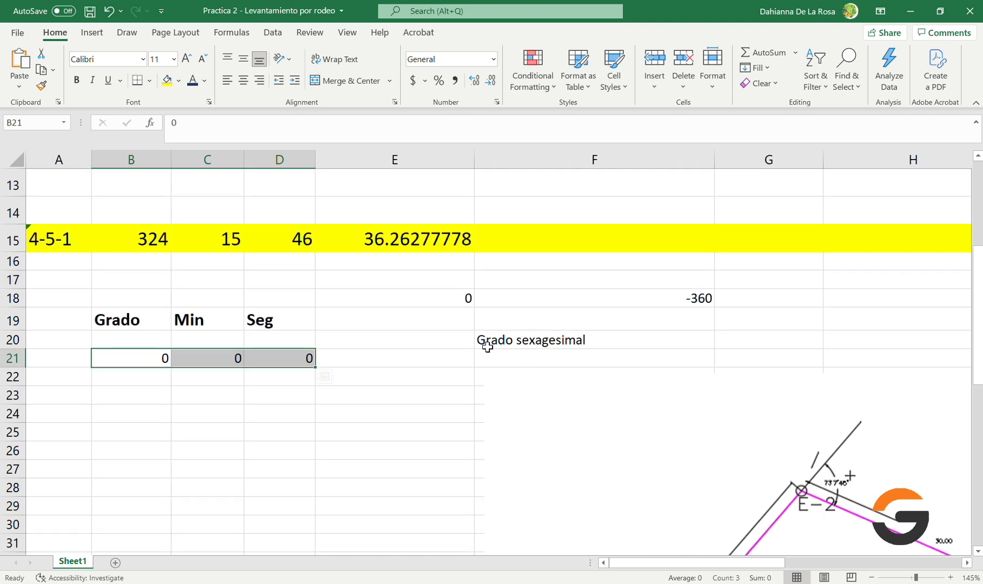
left_click(505, 341)
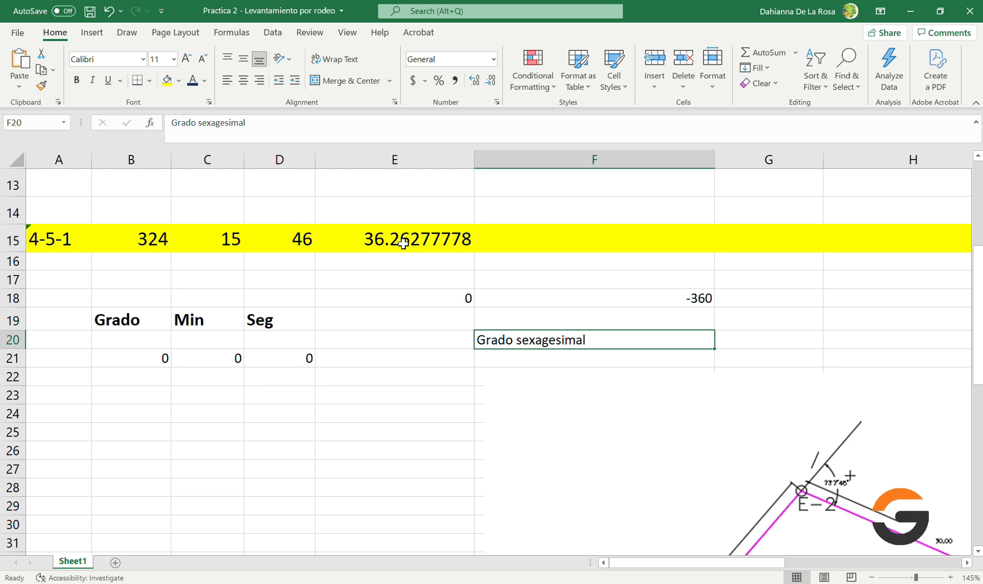
Examine the angular closure formula in E18, the station cells it references, and the converted closure values in B21:D21.
double_click(412, 294)
scroll(420, 319, "up", 4)
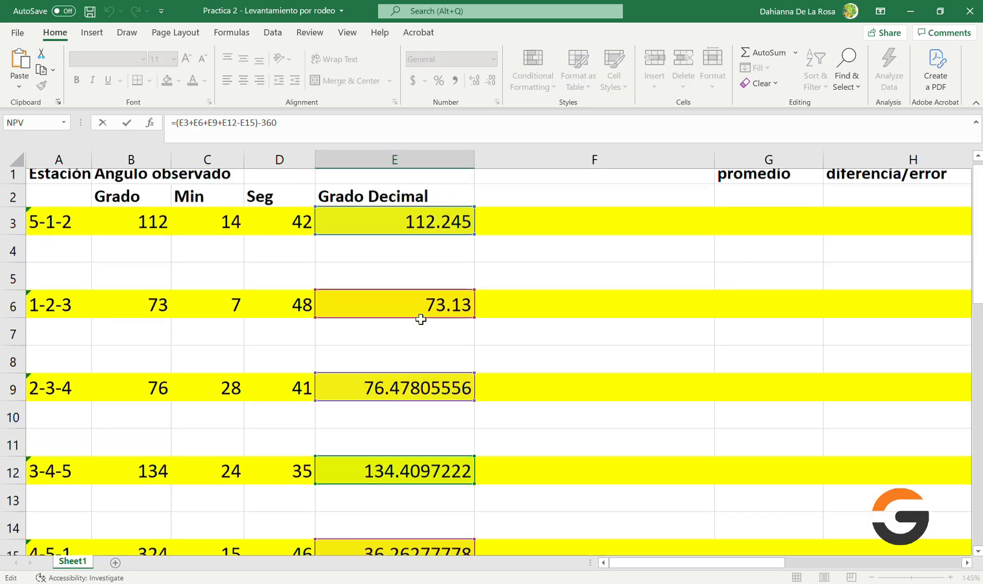
scroll(422, 320, "down", 4)
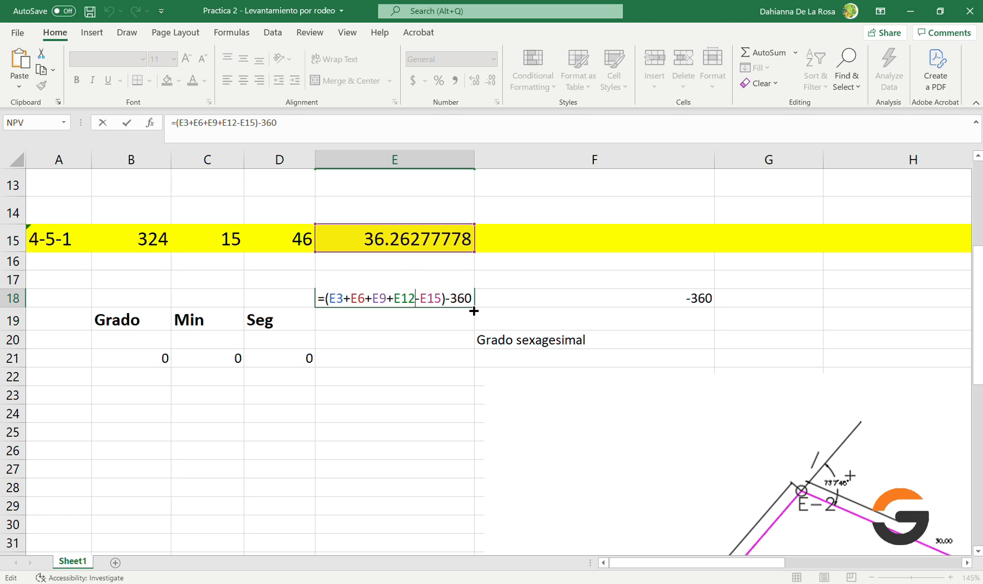
key("Return")
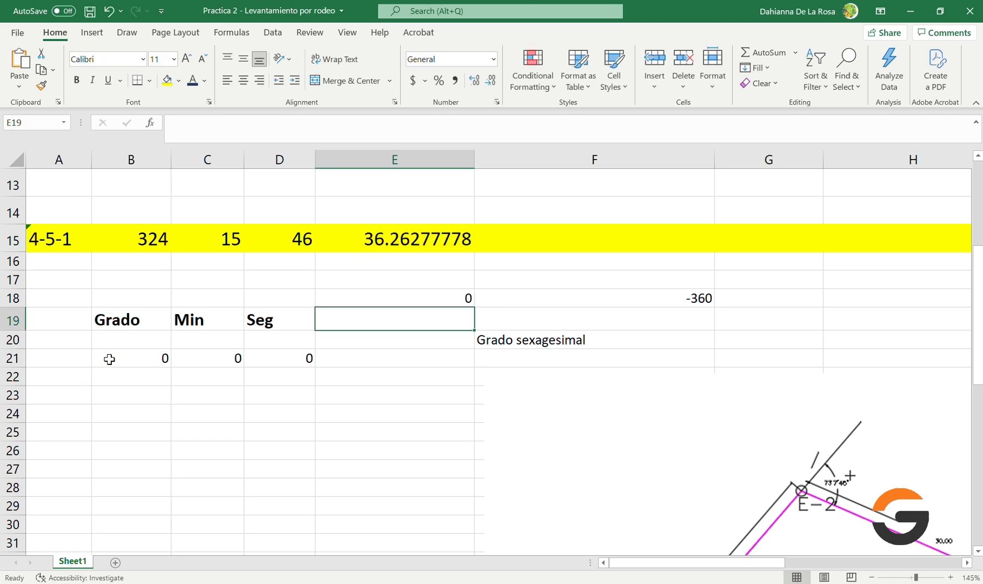
left_click_drag(107, 358, 257, 352)
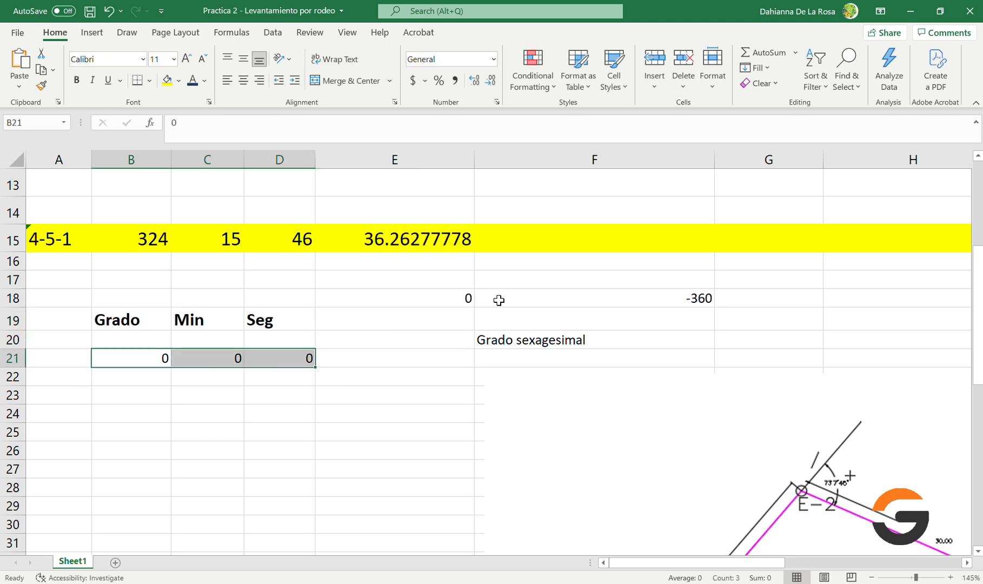
Move the traverse picture so its upper edge sits at row 27 and it starts in column A.
scroll(500, 300, "down", 4)
mouse_move(737, 329)
left_mouse_down()
mouse_move(298, 390)
mouse_move(284, 410)
left_mouse_up()
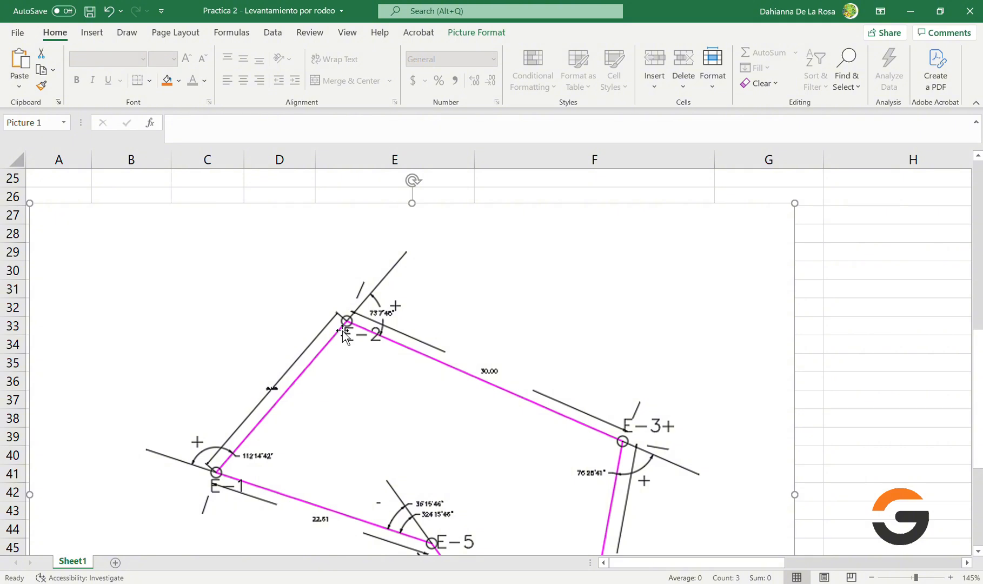
scroll(335, 400, "down", 2)
Review the decimal degrees of all five stations together with the closure values below the table.
scroll(440, 465, "up", 6)
scroll(441, 442, "up", 4)
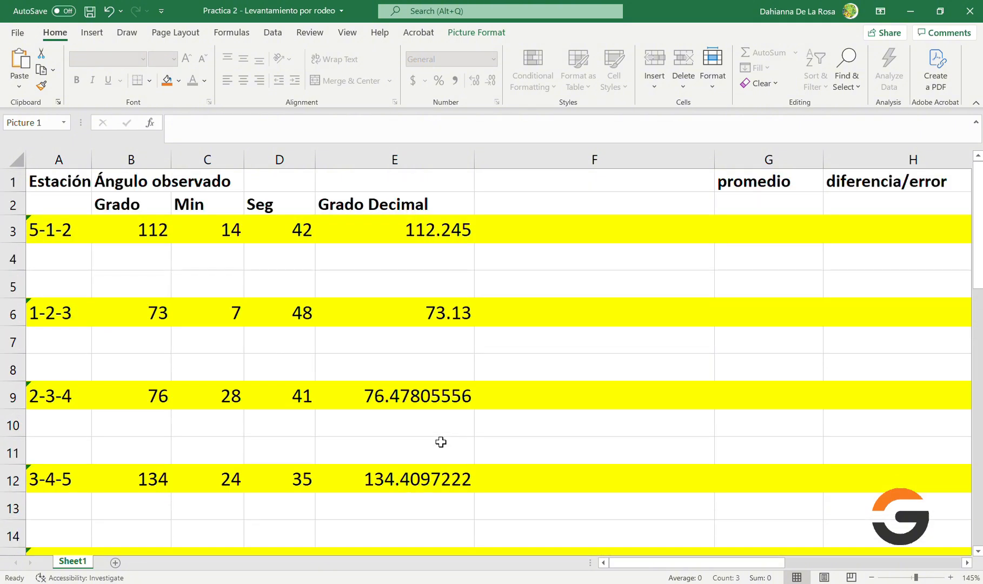
scroll(427, 224, "down", 1)
scroll(422, 232, "down", 5)
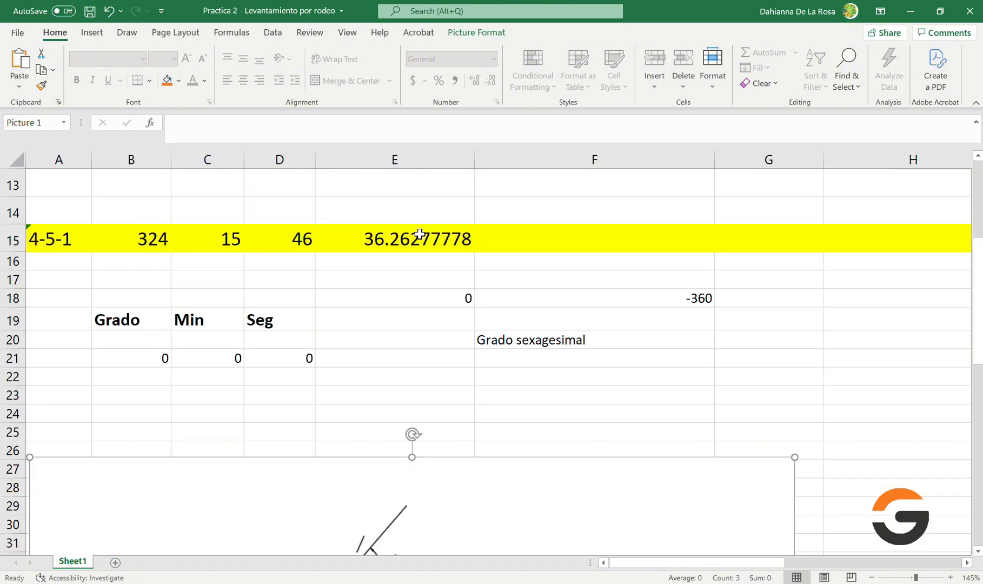
scroll(241, 340, "up", 5)
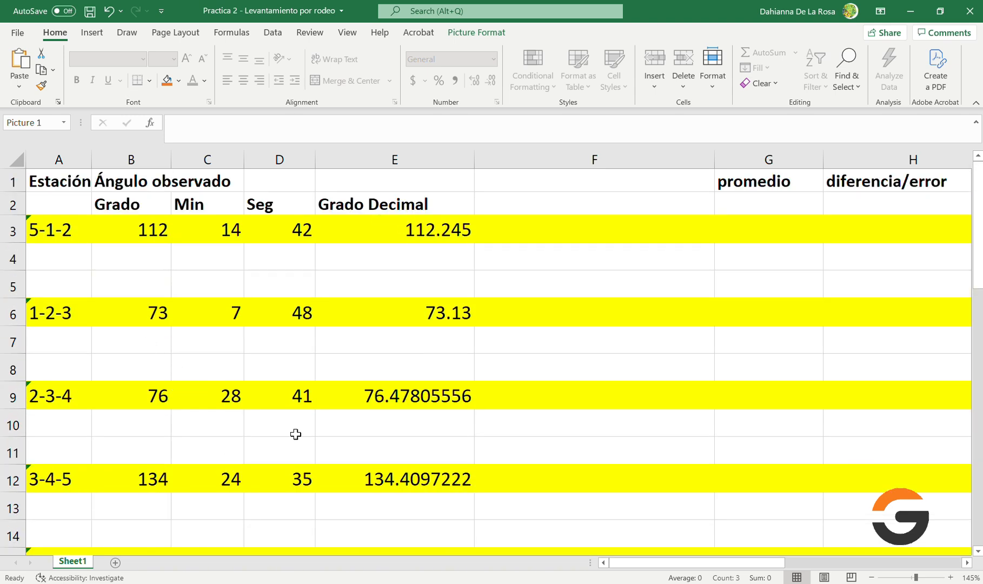
Inspect the promedio cells of all five stations and the survey table columns beyond them.
left_click(787, 238)
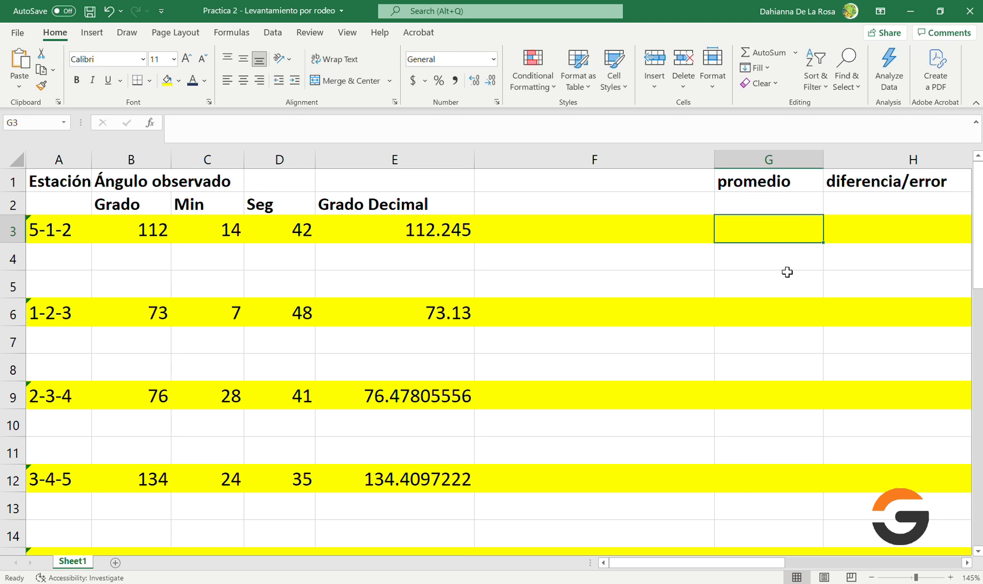
left_click(778, 311)
left_click(762, 395)
scroll(722, 373, "down", 1)
scroll(722, 373, "down", 2)
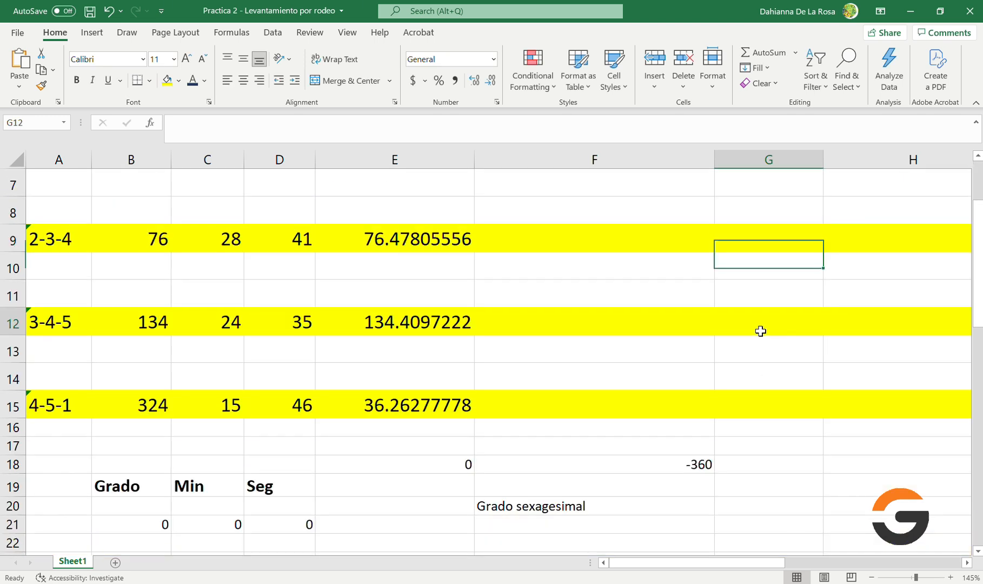
left_click(762, 324)
left_click(770, 404)
left_click_drag(743, 568, 627, 568)
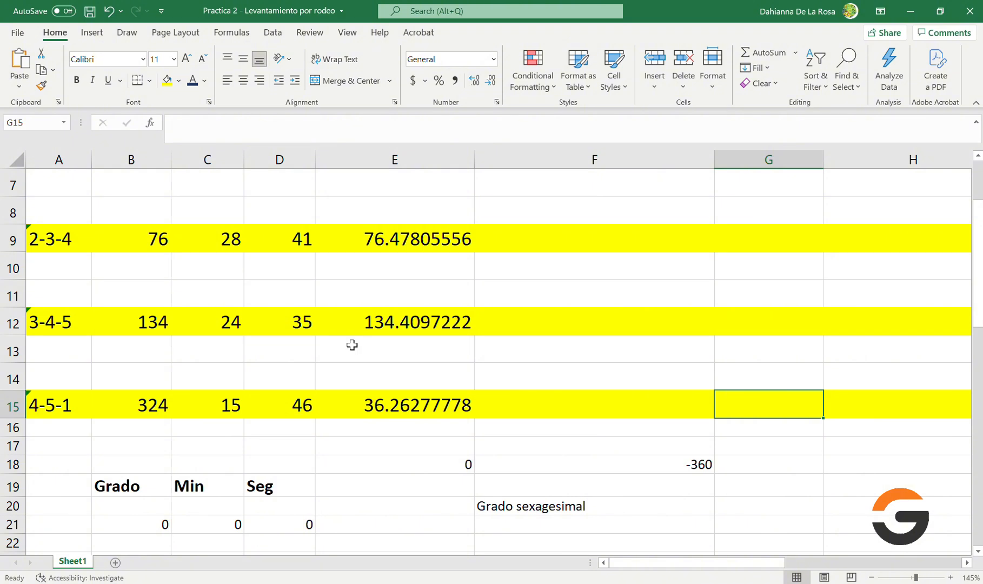
scroll(288, 351, "up", 2)
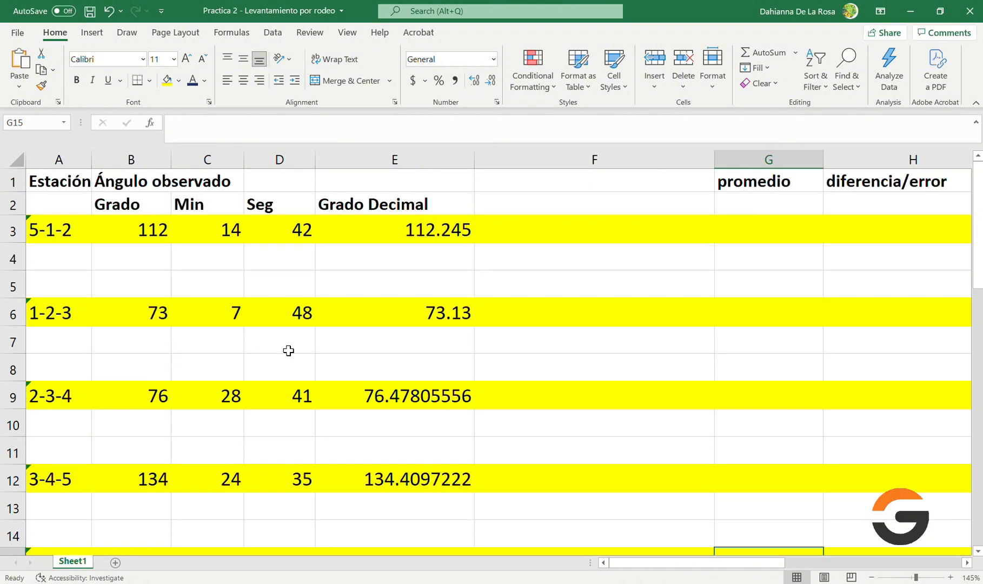